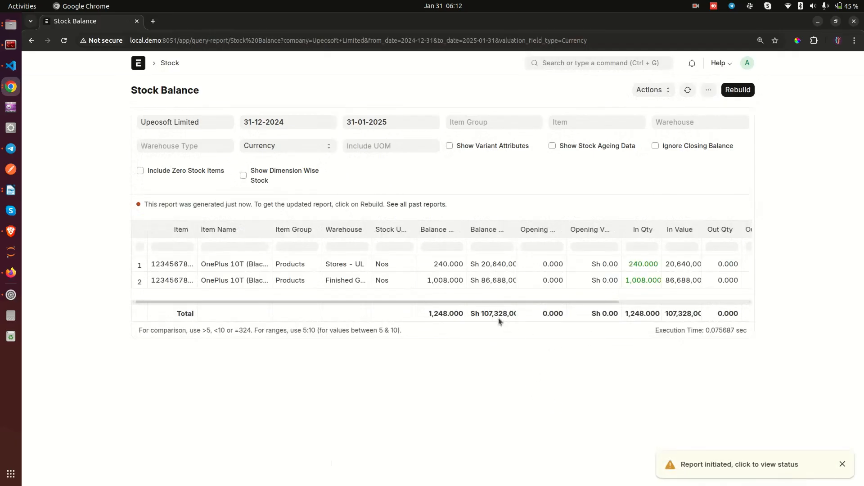
Examine the quantity, value and valuation columns of the Stock Balance report for both warehouses.
drag(489, 301, 550, 306)
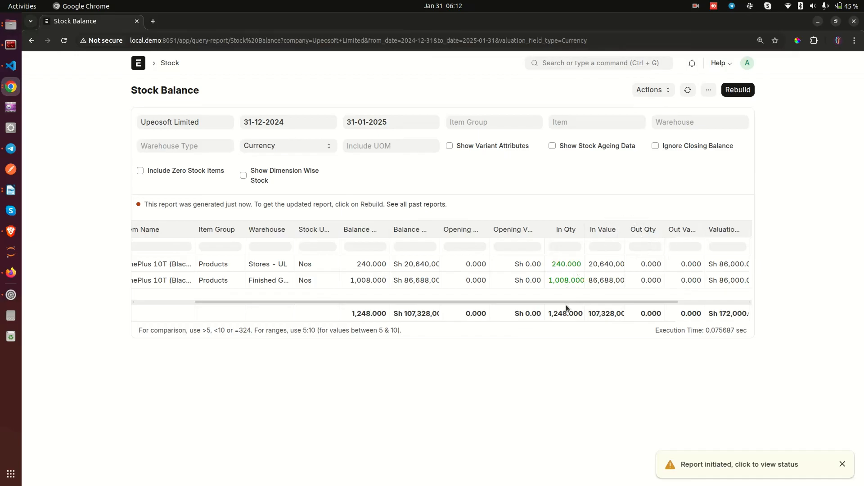
drag(571, 301, 651, 303)
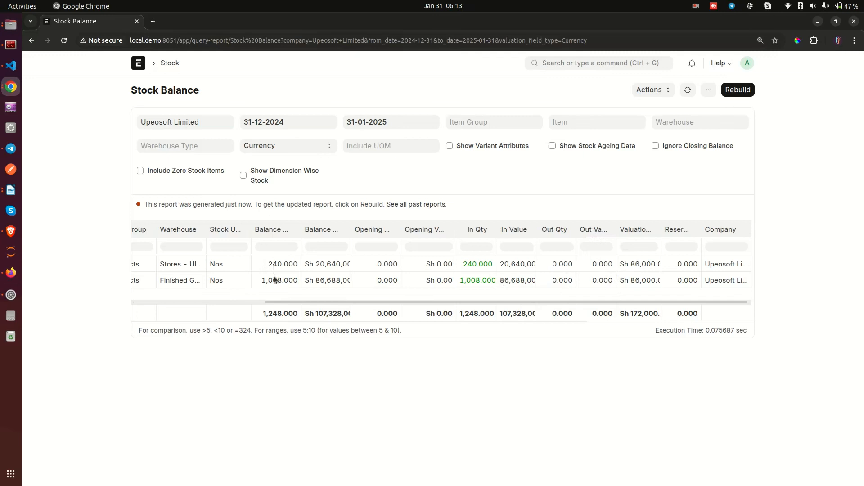
drag(290, 301, 248, 285)
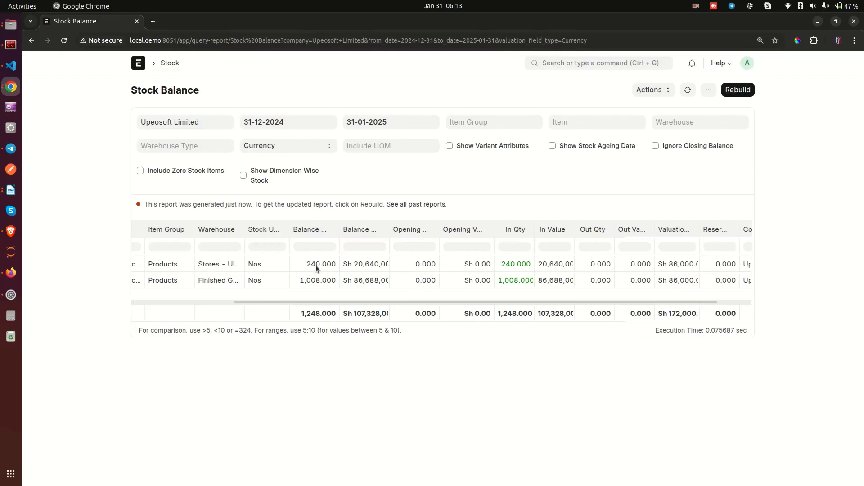
drag(244, 300, 134, 295)
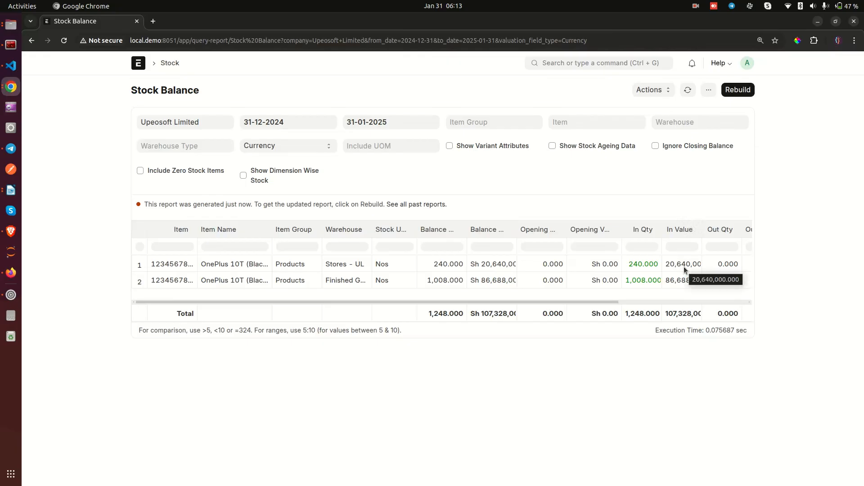
Open the home page in a new browser tab and go to the Purchase Invoice list.
right_click(146, 65)
click(181, 73)
click(175, 24)
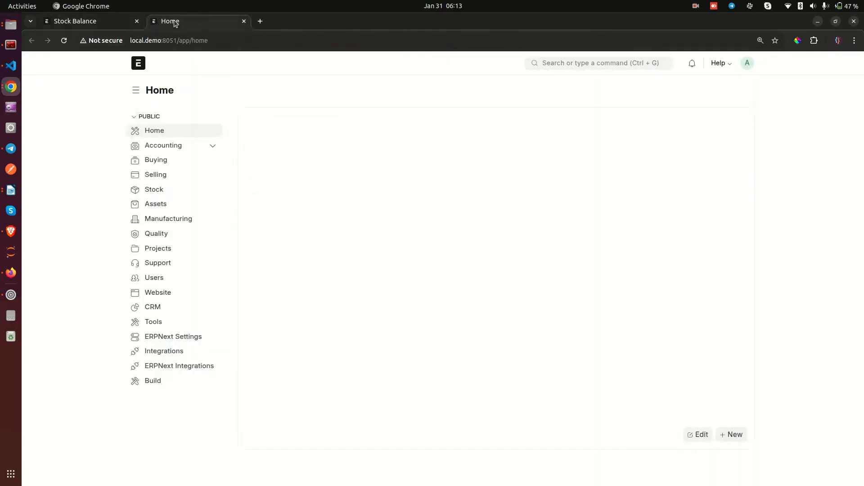
click(592, 64)
text(pur)
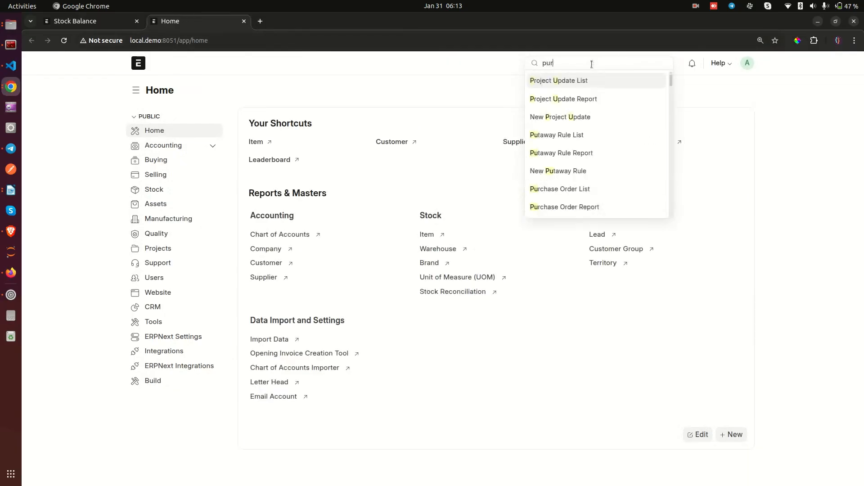
text(chase)
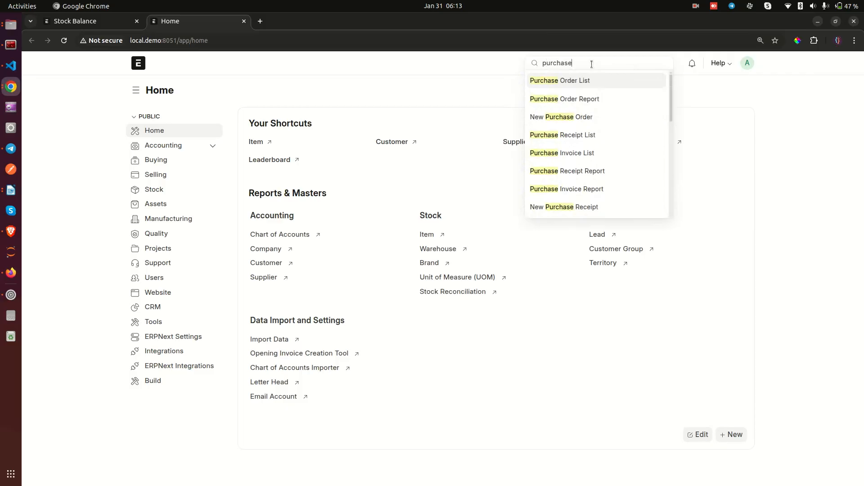
text( in)
click(580, 75)
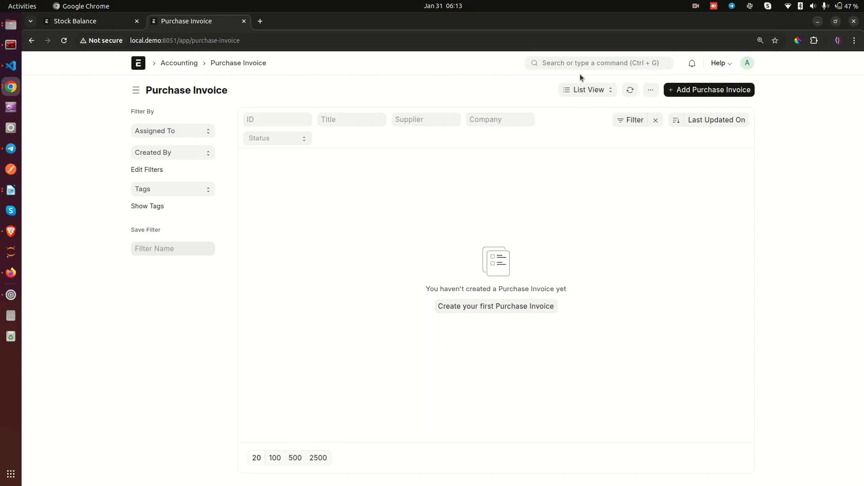
Start a new purchase invoice with Android Suppliers as the supplier.
click(509, 306)
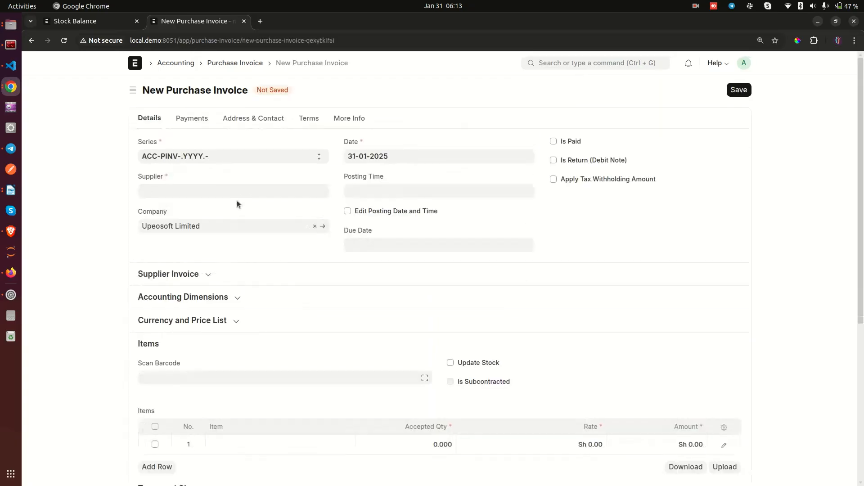
click(184, 190)
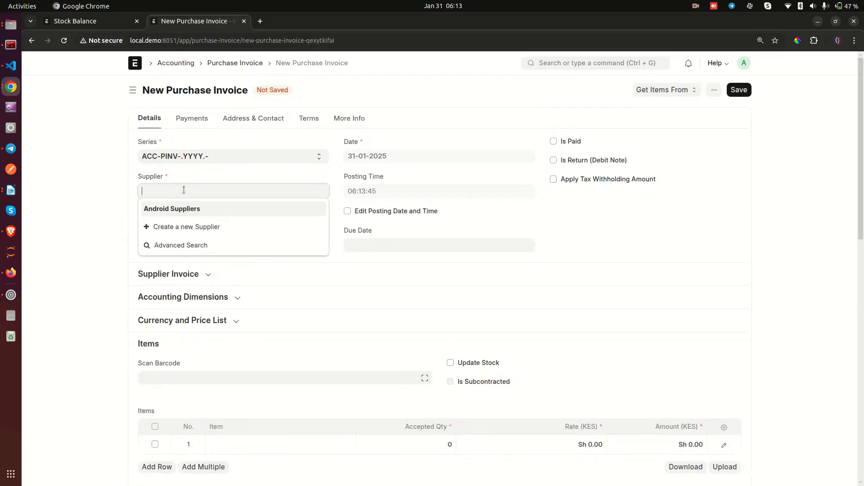
click(187, 208)
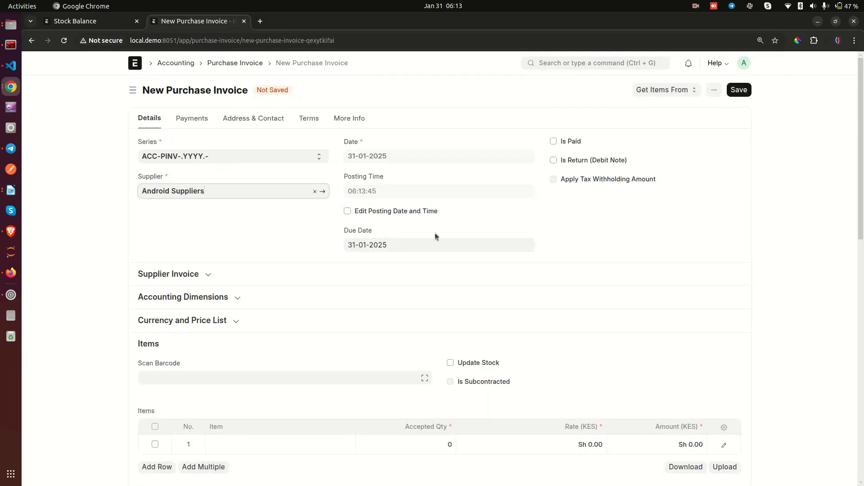
Fill the first item row of the invoice with item 123456789 and an accepted quantity of 7.
scroll(491, 223, down, 5)
click(258, 230)
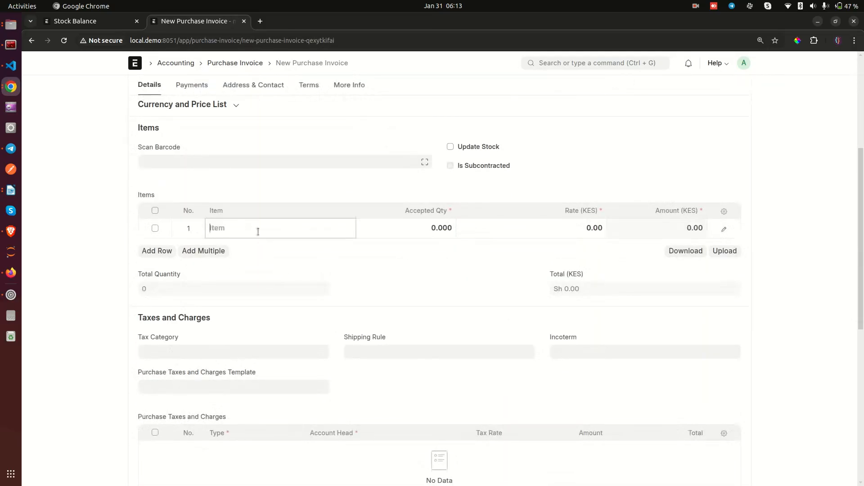
click(254, 252)
click(419, 229)
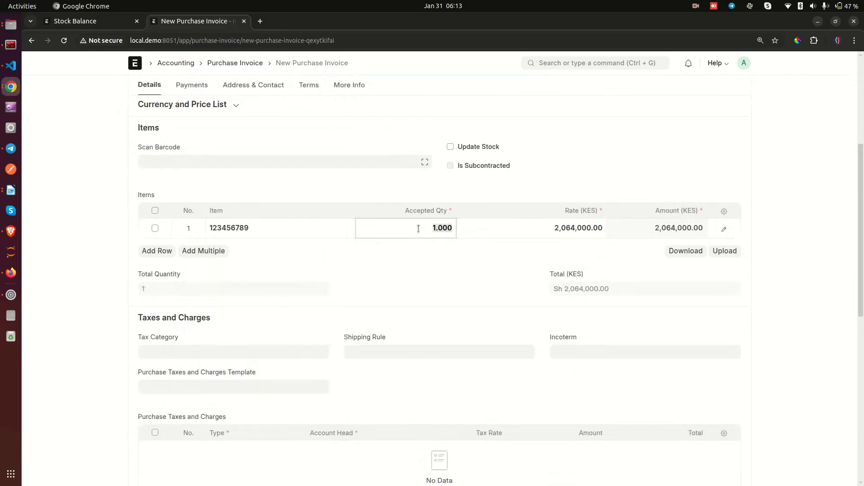
text(5)
Review the invoice's accounting dimensions, currency, payment and item details, and compare them with the stock quantities in the Stock Balance report.
click(88, 24)
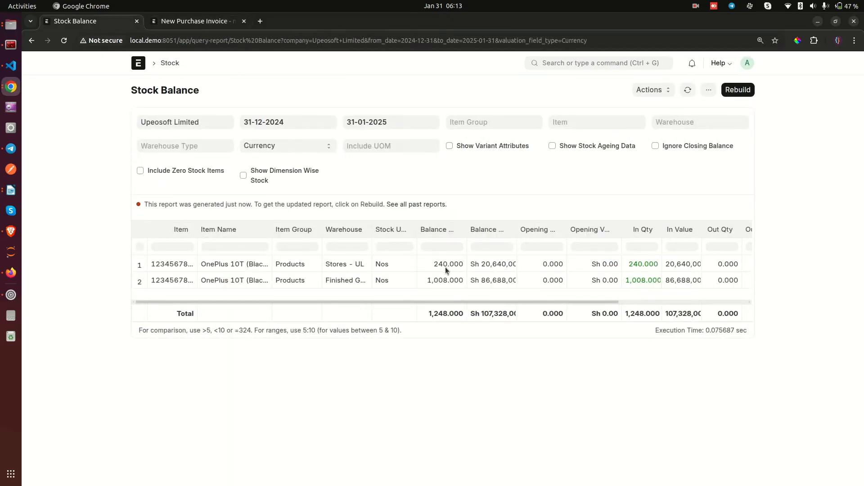
click(204, 23)
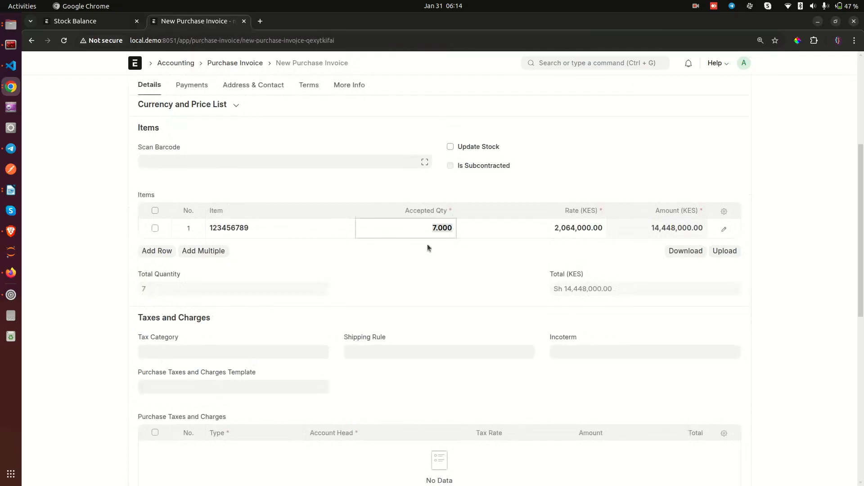
scroll(428, 248, up, 4)
click(236, 268)
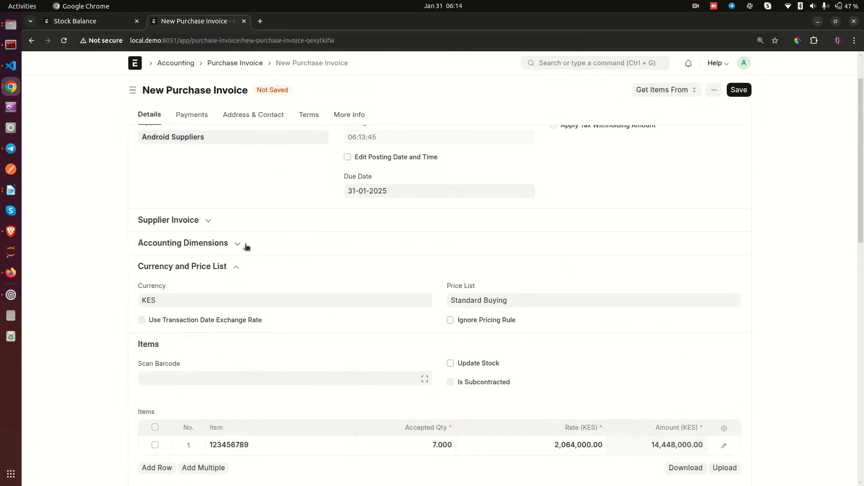
click(246, 247)
scroll(341, 295, down, 1)
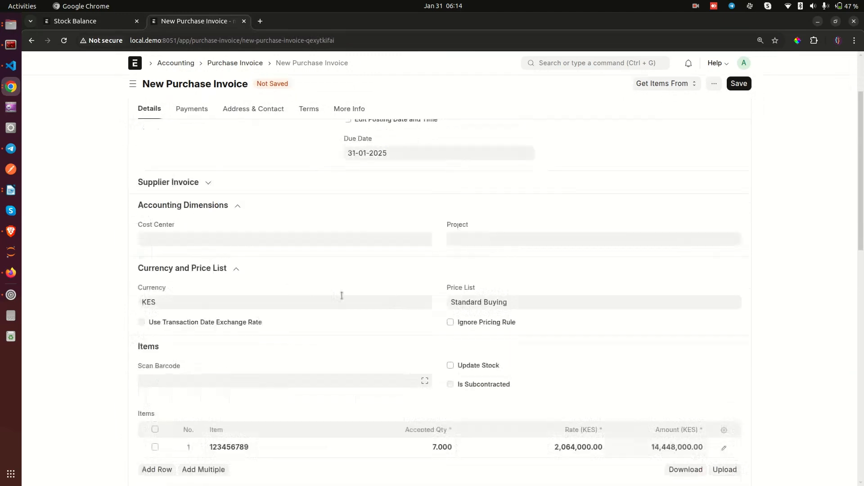
scroll(342, 295, down, 5)
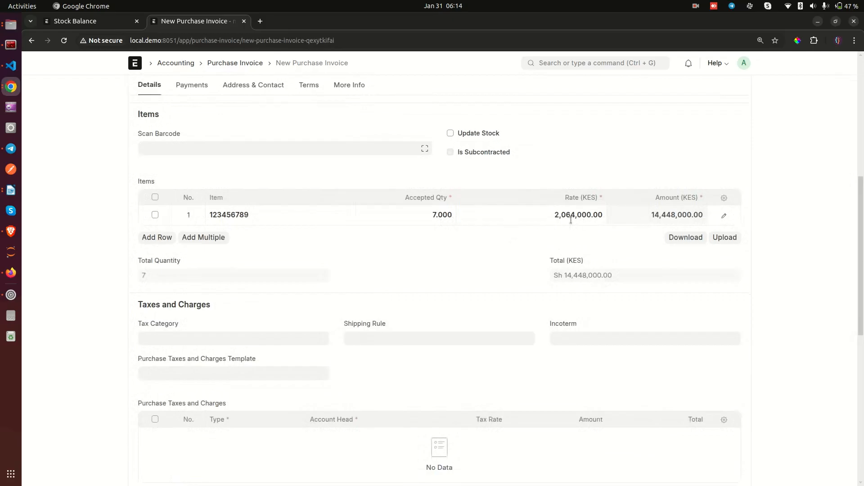
scroll(570, 220, up, 6)
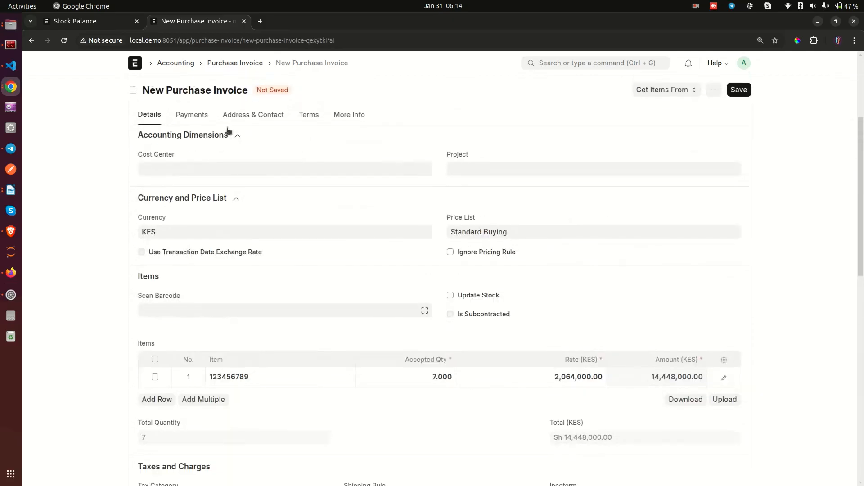
click(193, 118)
click(152, 118)
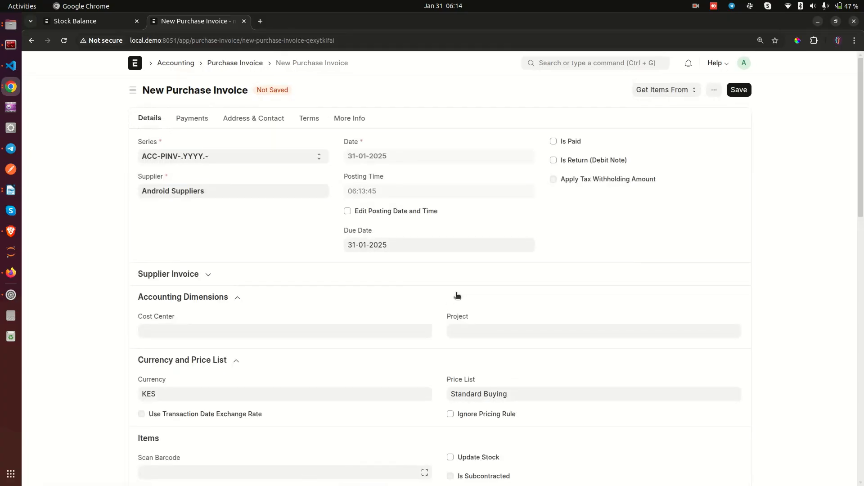
scroll(457, 295, down, 7)
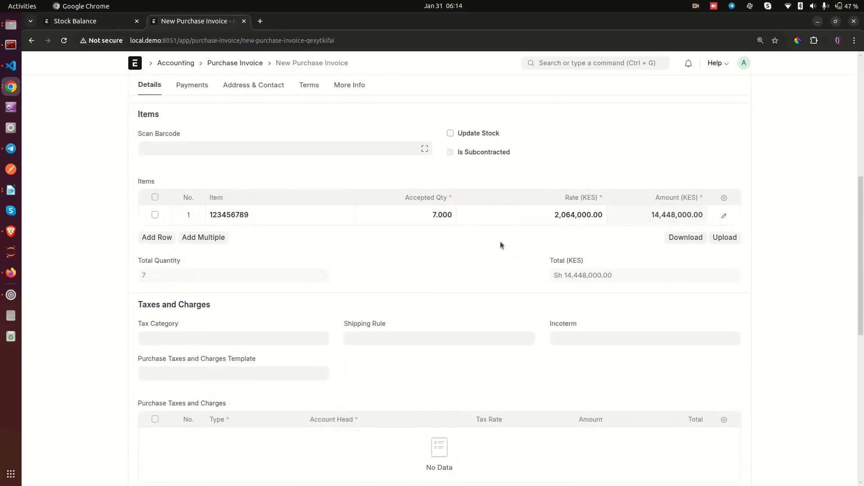
click(99, 22)
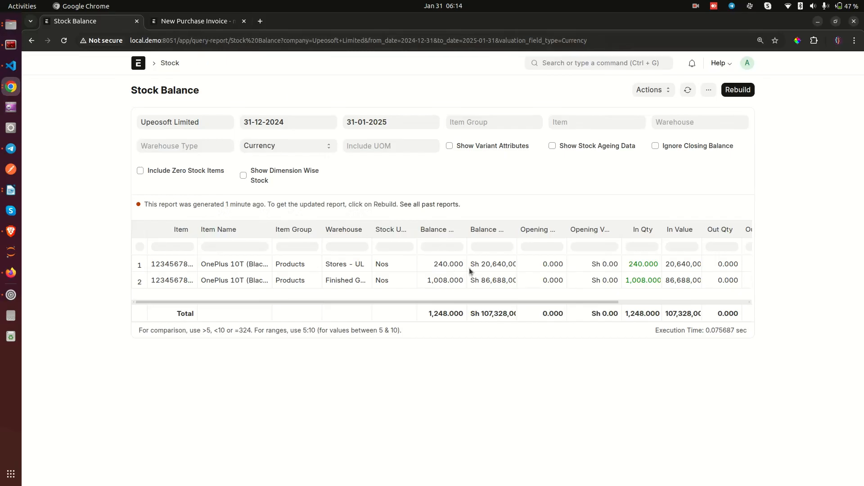
click(192, 23)
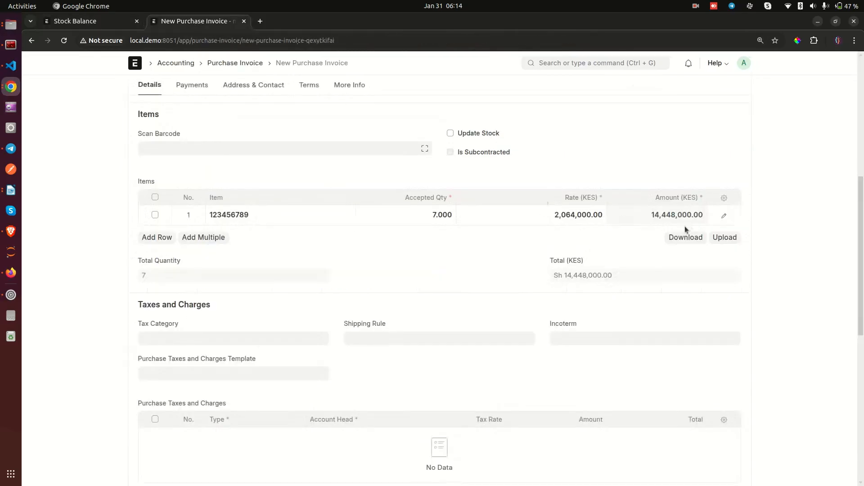
Save the purchase invoice and permanently submit it.
scroll(711, 145, up, 5)
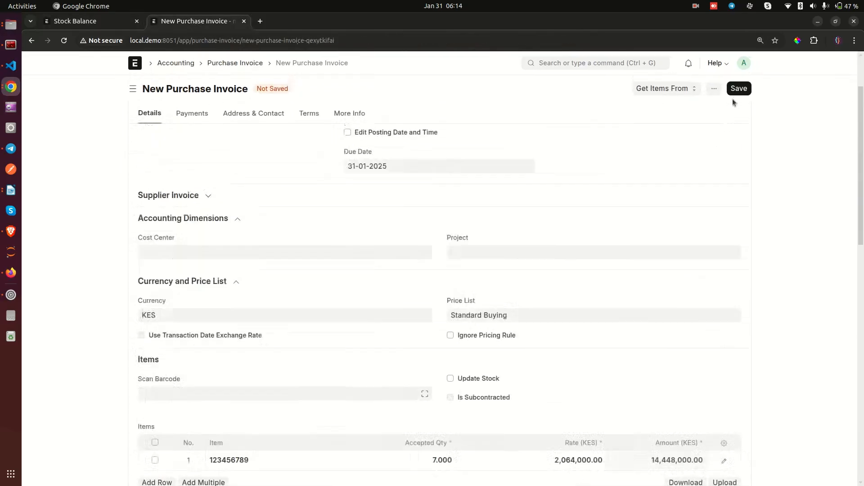
click(737, 96)
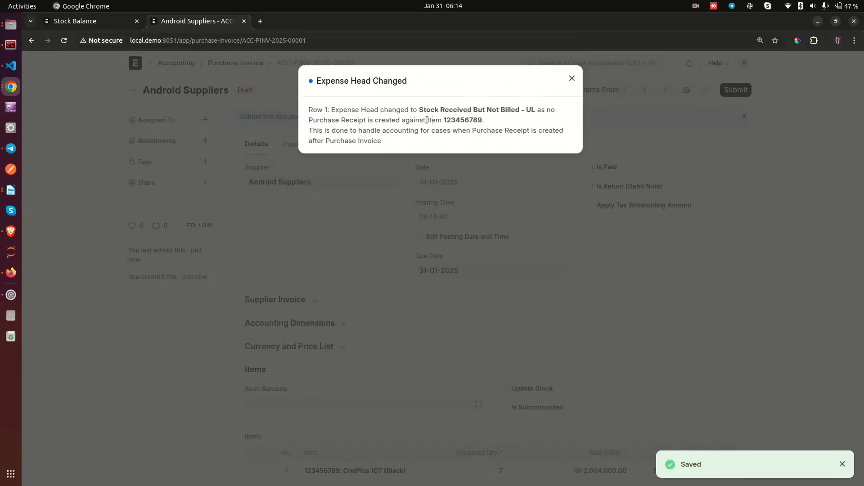
click(353, 181)
scroll(745, 178, down, 3)
scroll(738, 90, up, 3)
click(736, 90)
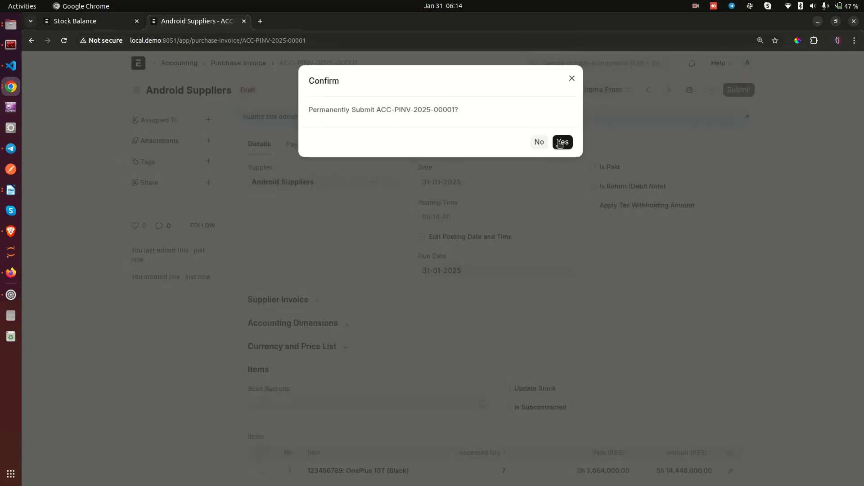
click(558, 141)
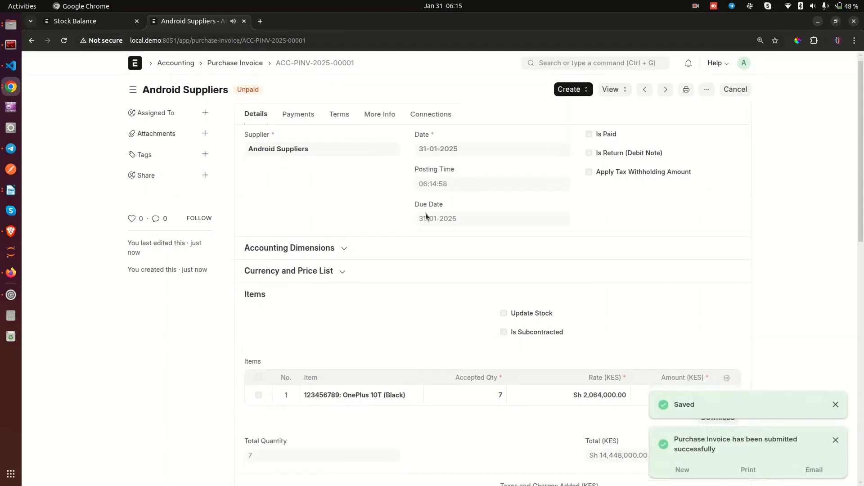
Review the submitted invoice and rebuild the Stock Balance report to check the item's stock levels.
scroll(425, 212, down, 3)
scroll(425, 213, up, 3)
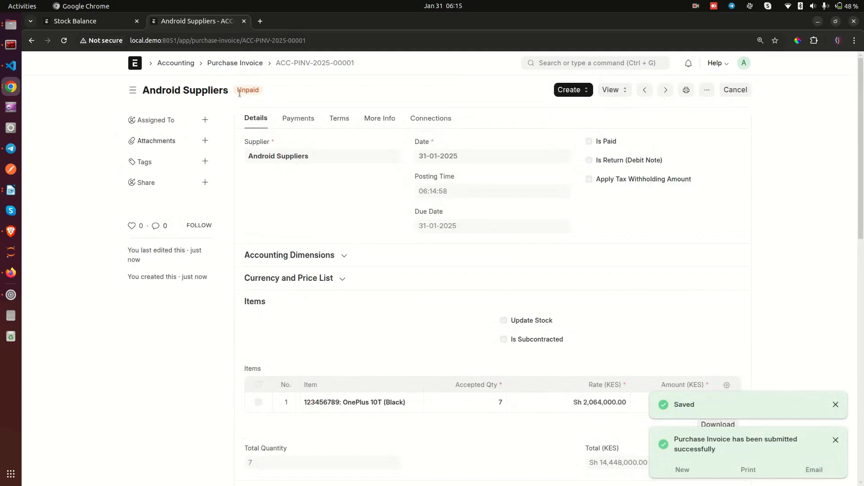
click(102, 24)
click(735, 90)
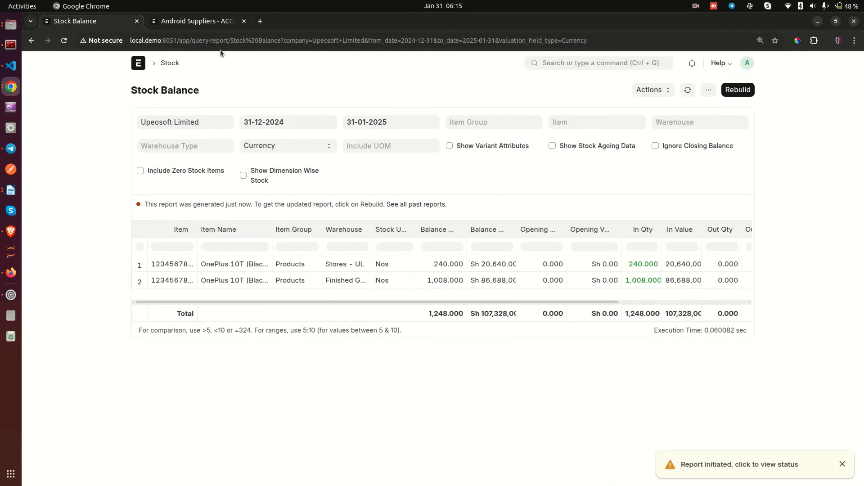
Create a payment entry from the submitted Android Suppliers purchase invoice.
click(190, 22)
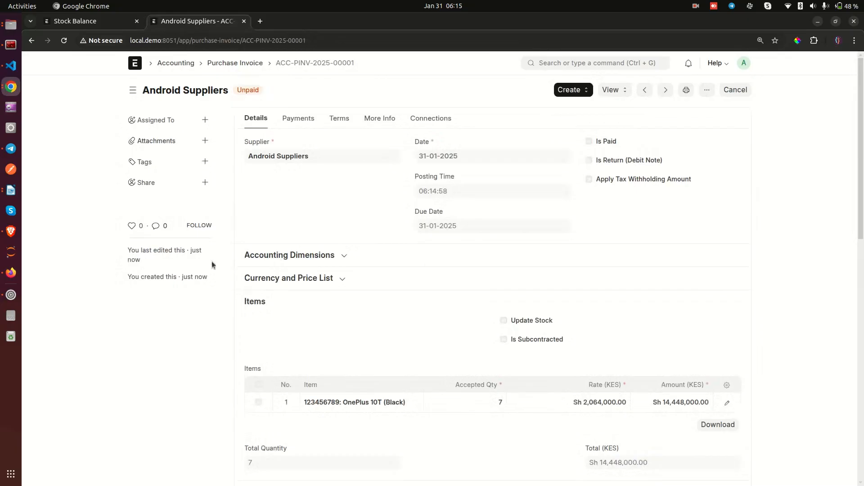
click(570, 90)
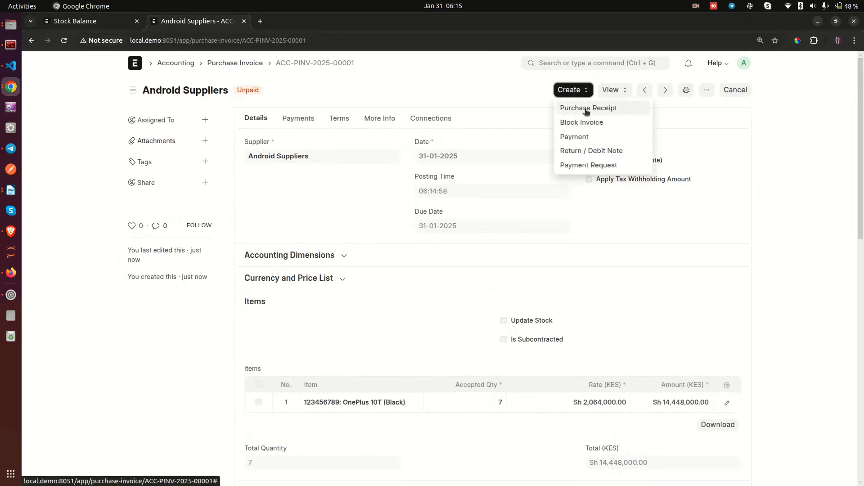
click(96, 171)
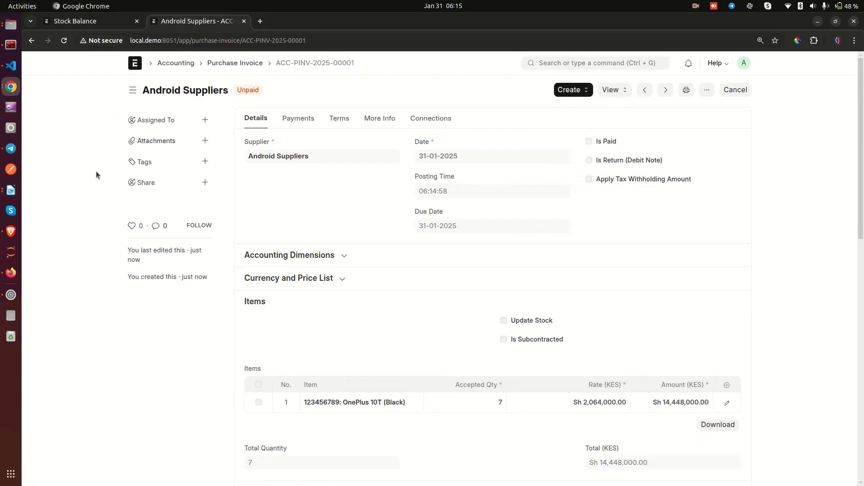
click(569, 92)
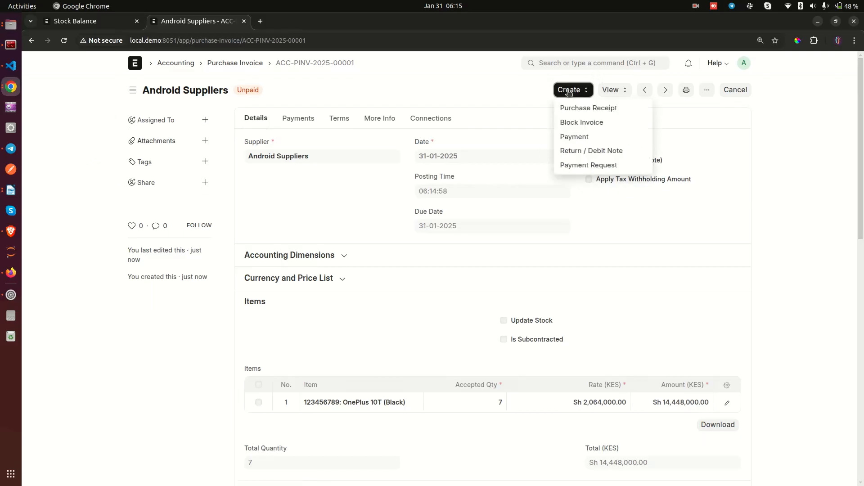
click(572, 137)
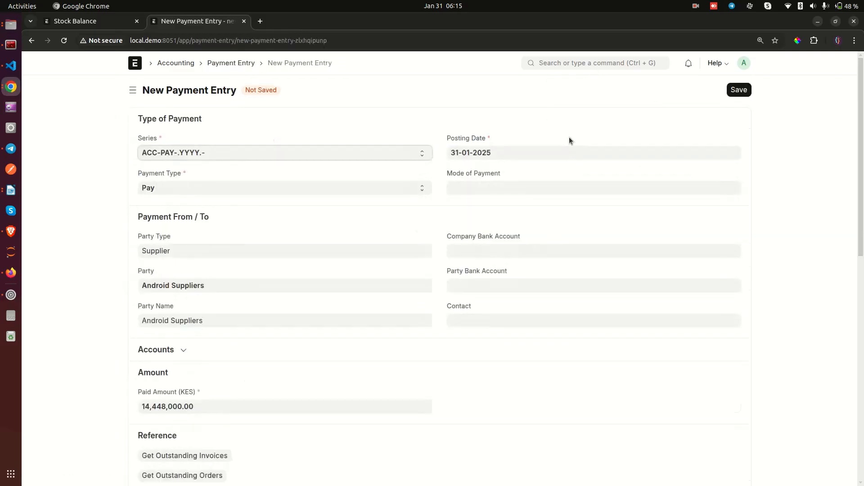
Try to save the new payment entry, then dismiss the message and set the mode of payment to Cash.
click(739, 90)
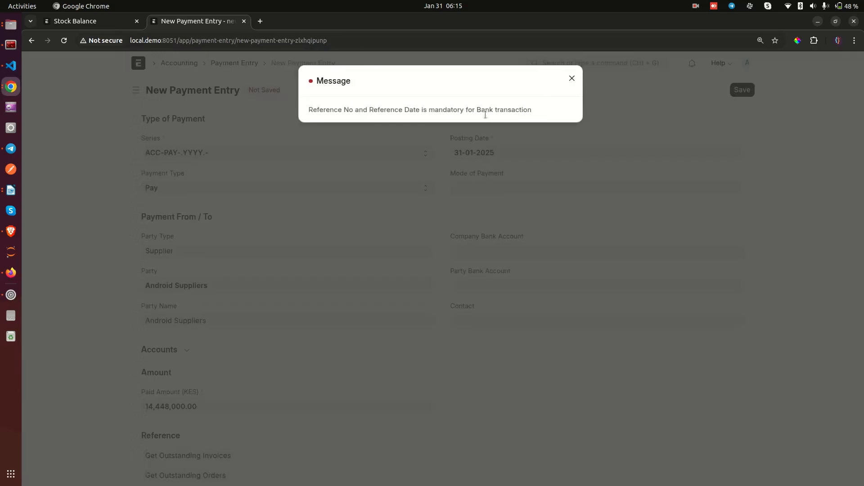
click(93, 206)
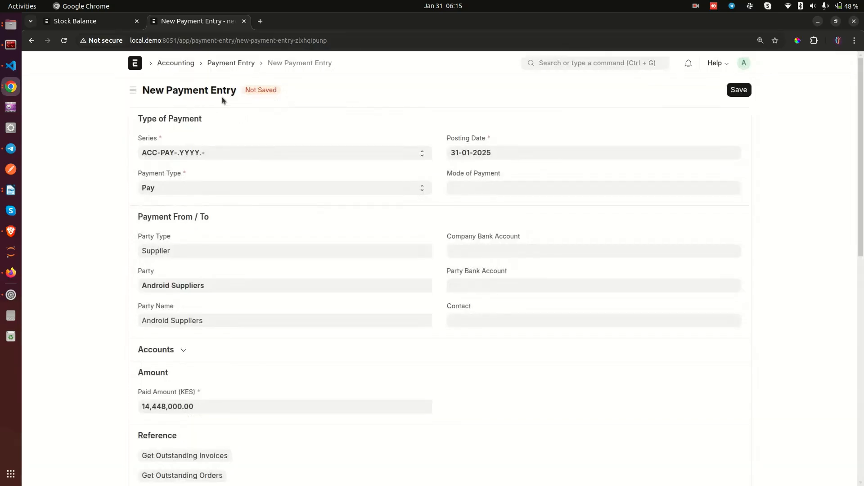
click(488, 184)
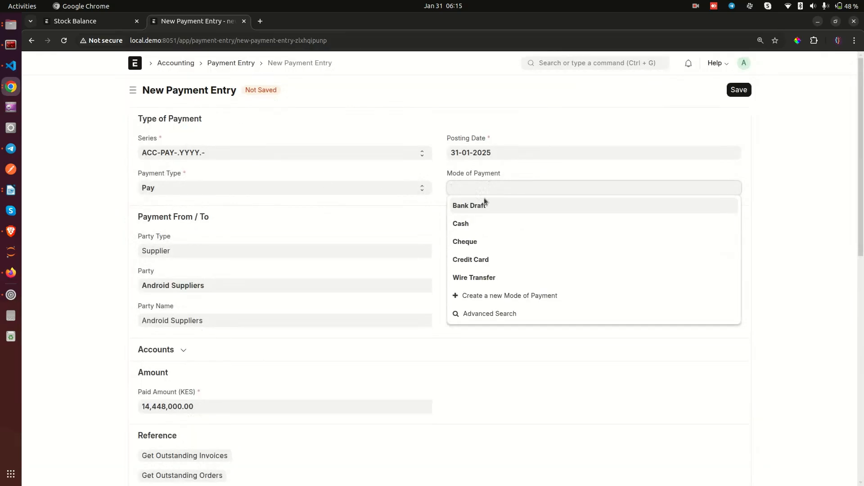
click(471, 225)
Check the payment references, then save the payment entry and permanently submit it.
scroll(259, 247, down, 6)
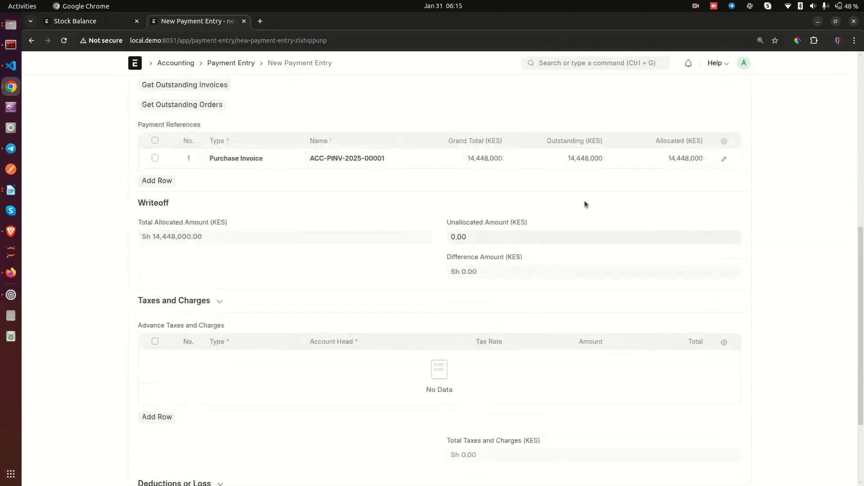
scroll(607, 167, up, 8)
click(742, 89)
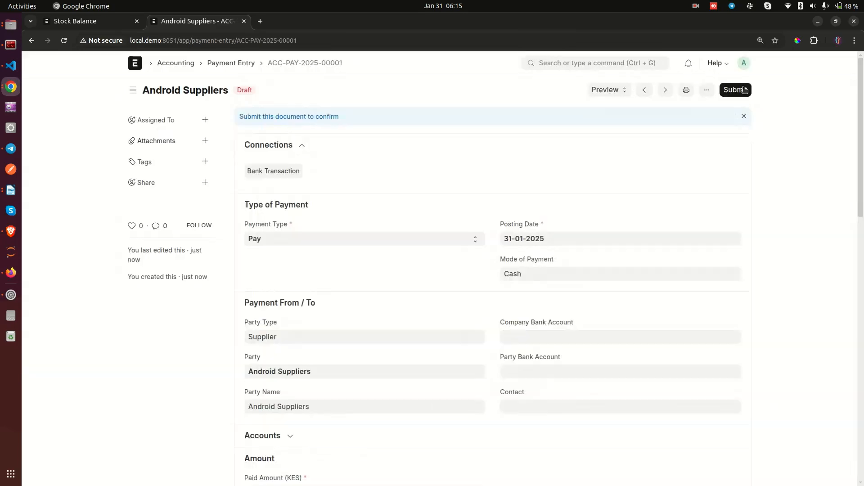
click(744, 90)
click(561, 143)
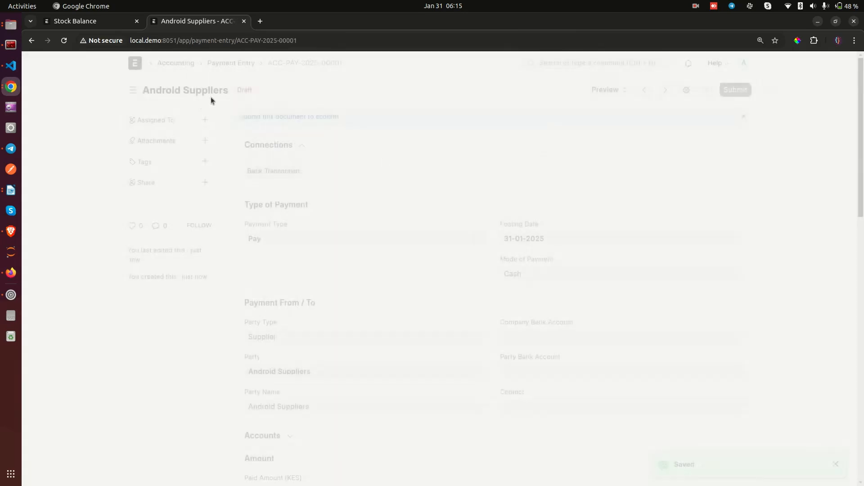
Go back to the purchase invoice to check its payment status and rebuild the Stock Balance report.
key(alt+Left)
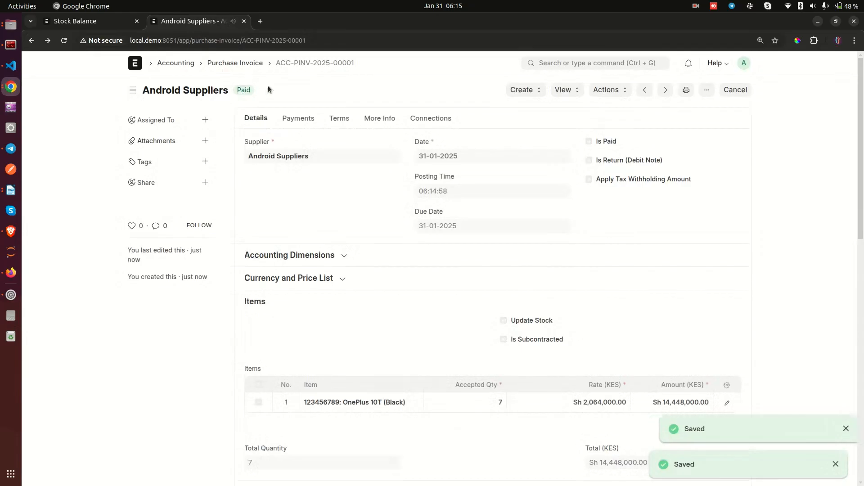
click(103, 25)
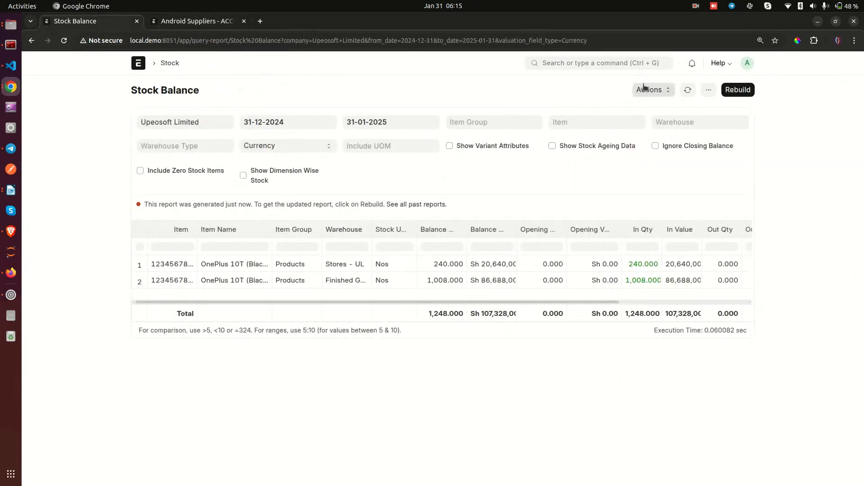
click(731, 90)
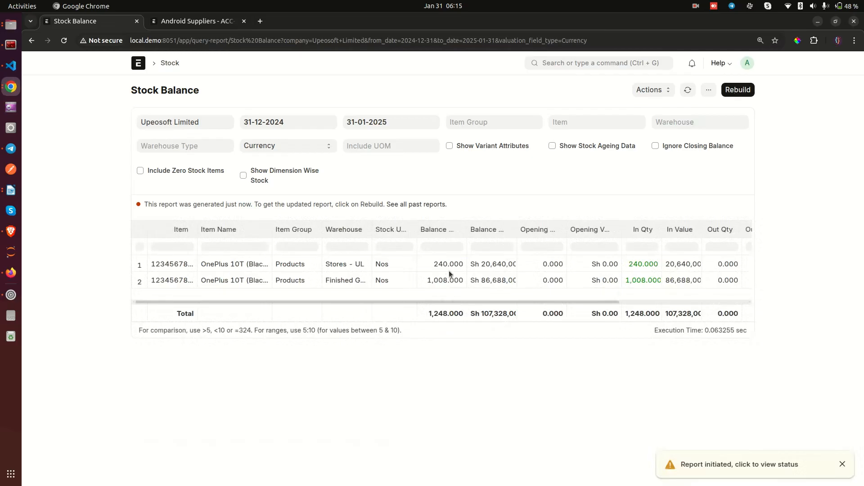
Create a purchase receipt from the paid Android Suppliers invoice and check its items.
click(185, 23)
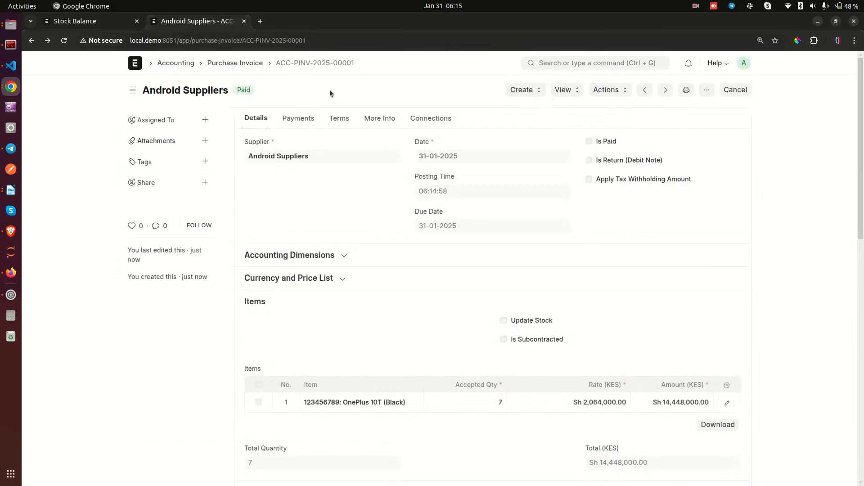
click(523, 90)
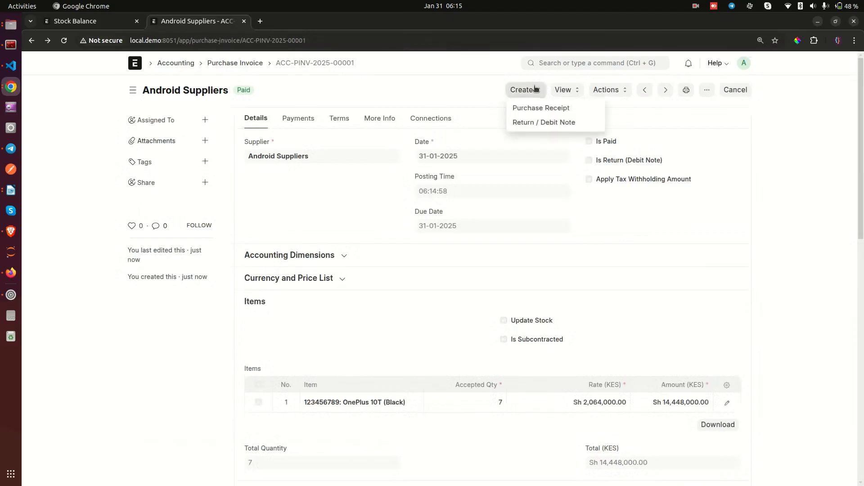
click(532, 110)
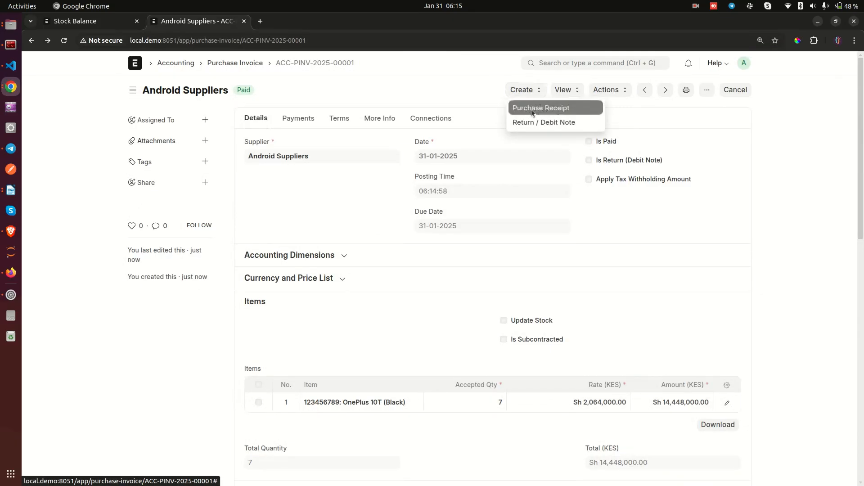
scroll(419, 203, down, 5)
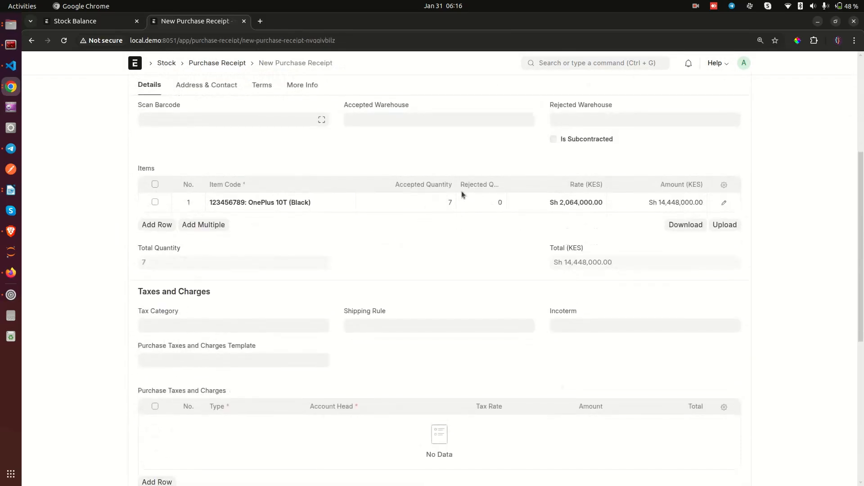
scroll(497, 169, up, 5)
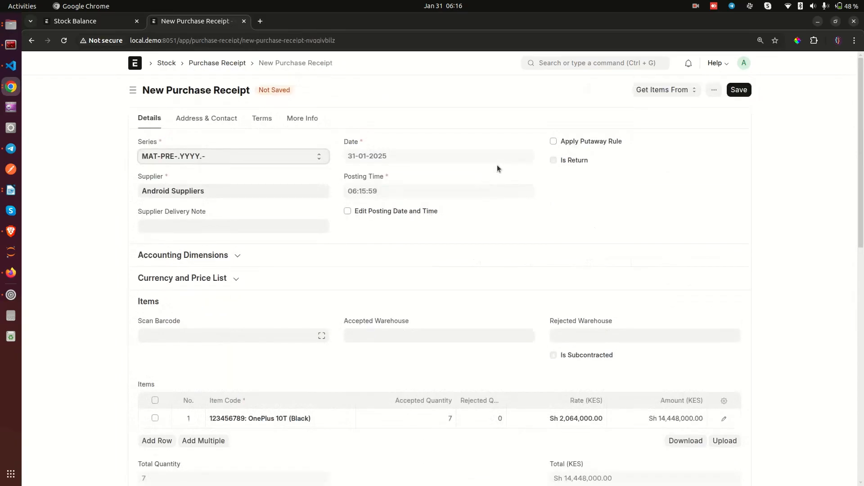
Try to save the purchase receipt and open putaway rule PUT-0001 in a separate browser tab.
click(743, 88)
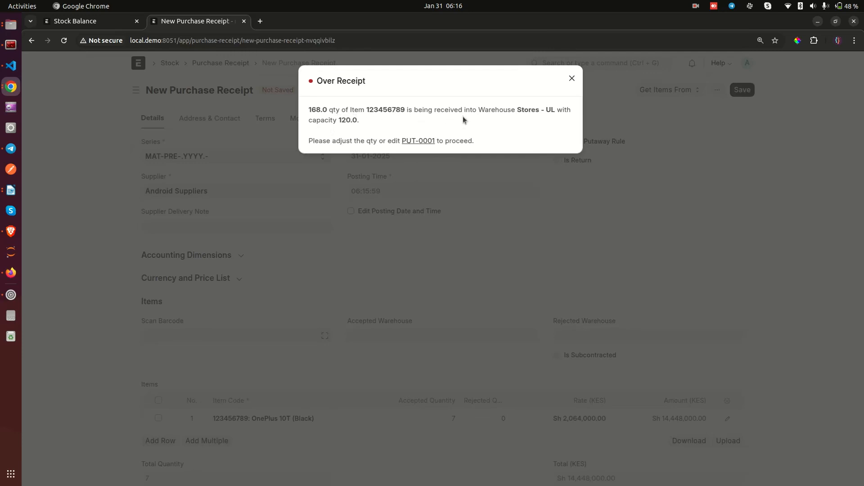
middle_click(416, 141)
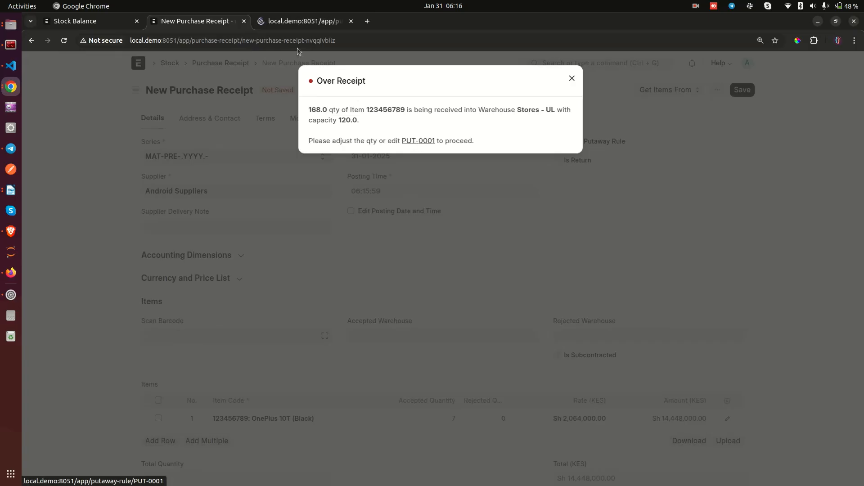
click(289, 22)
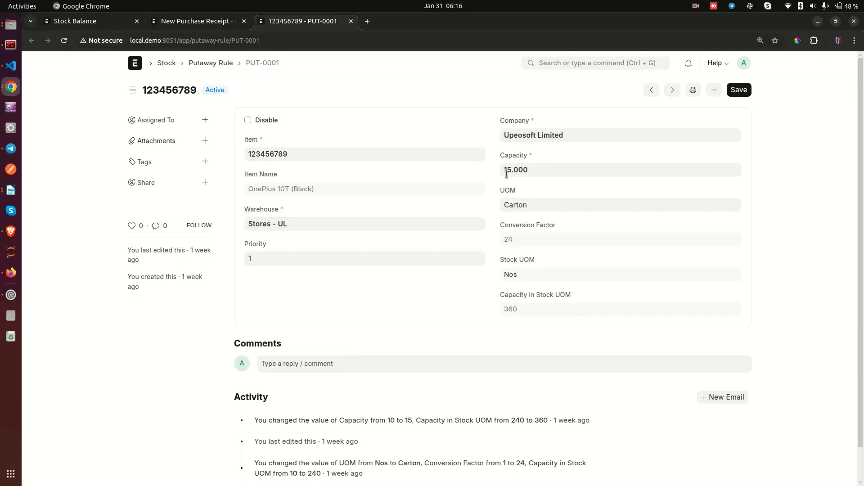
Set the putaway rule's capacity to 1000 cartons and save the rule.
click(545, 170)
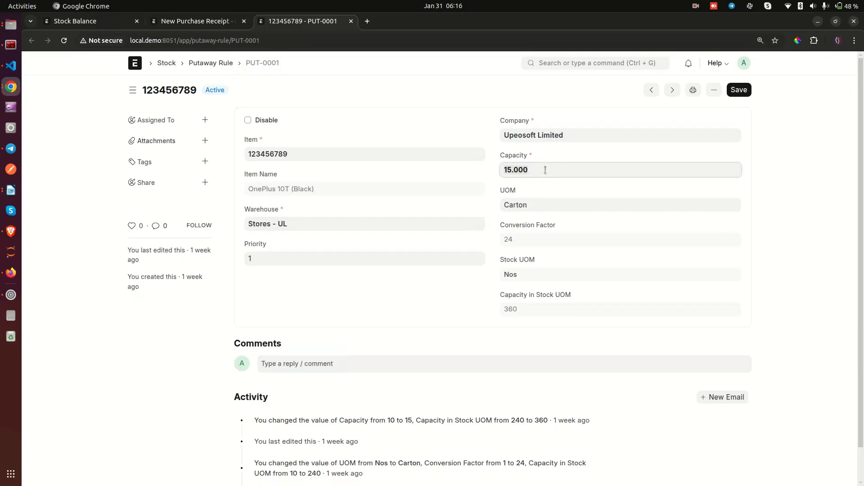
text(1000)
key(BackSpace)
click(741, 89)
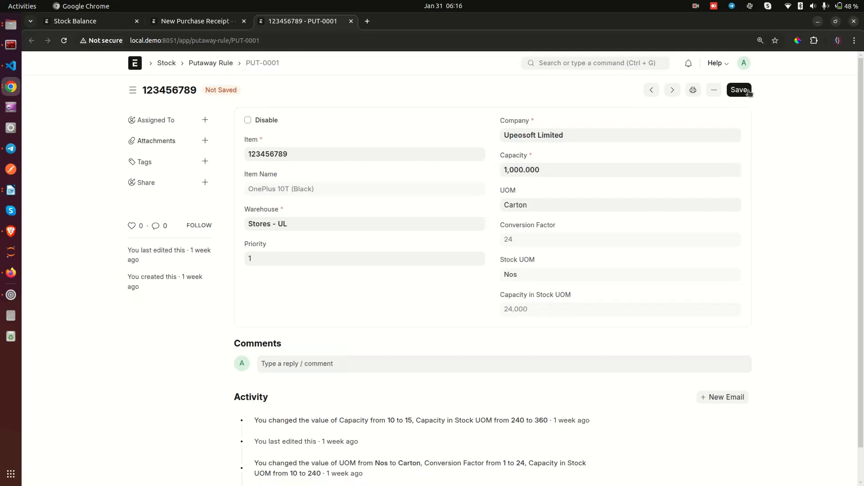
Dismiss the Over Receipt message on the unsaved purchase receipt.
click(198, 21)
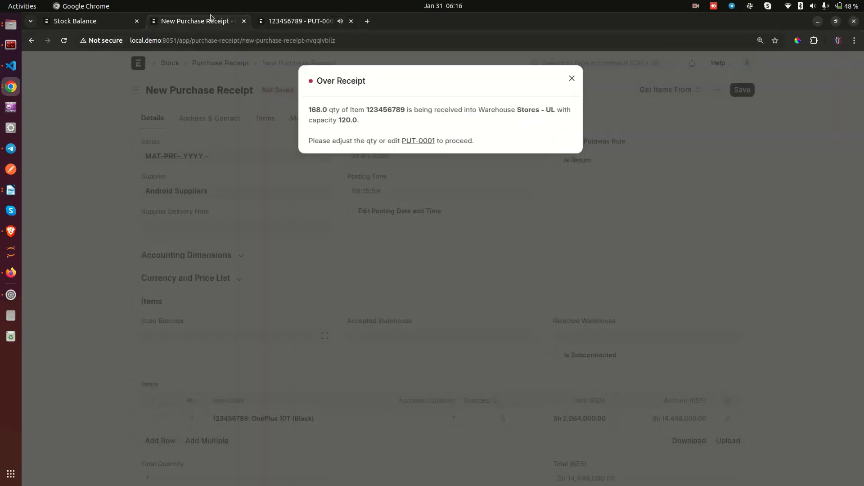
click(342, 195)
click(300, 22)
click(186, 23)
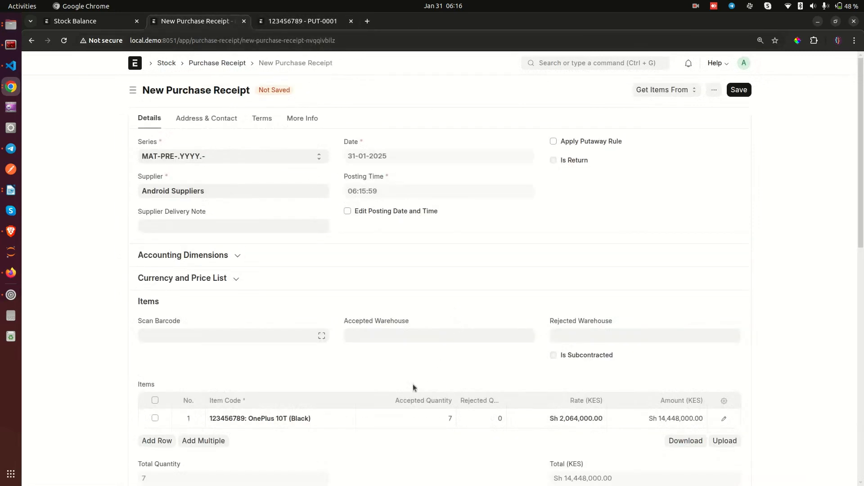
Set the capacity of putaway rule PUT-0001 back to 15 cartons and save the rule.
click(304, 22)
key(ctrl+a)
text(1)
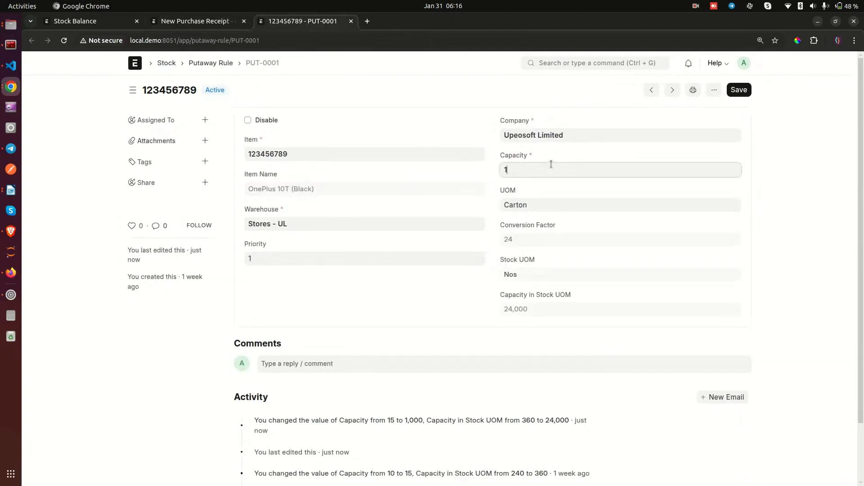
click(734, 92)
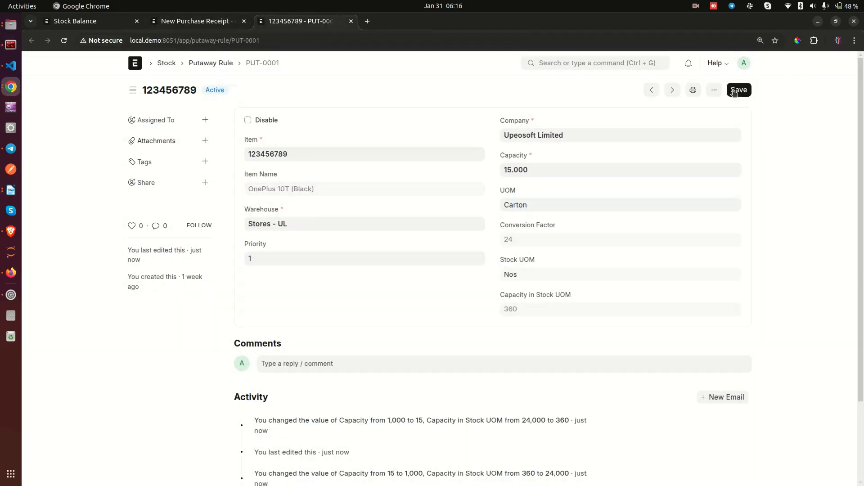
Try again to save the purchase receipt and read the item, warehouse and capacity details in the Over Receipt message.
click(201, 25)
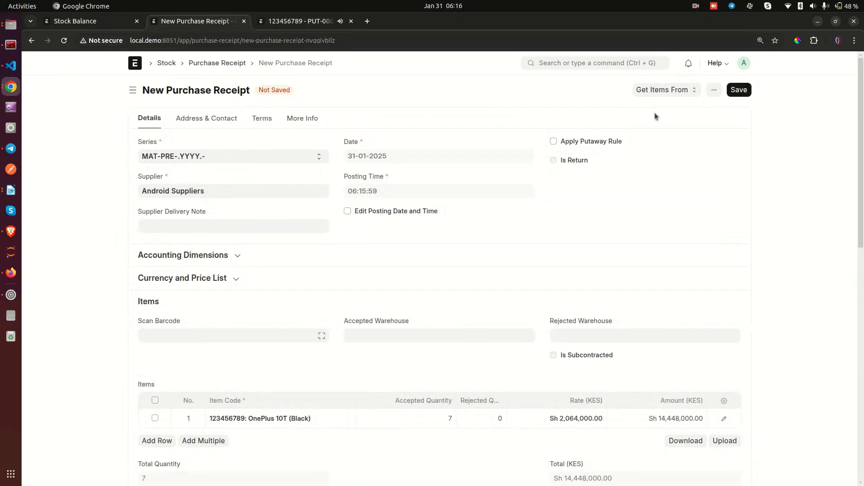
click(748, 89)
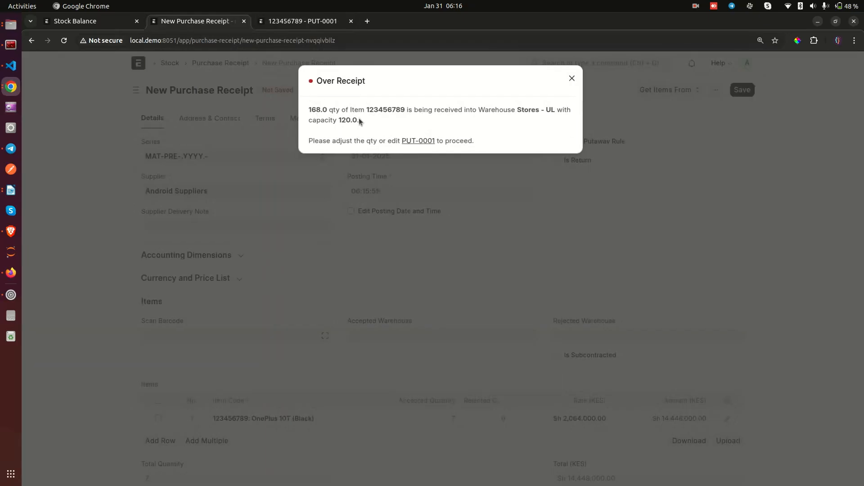
double_click(386, 109)
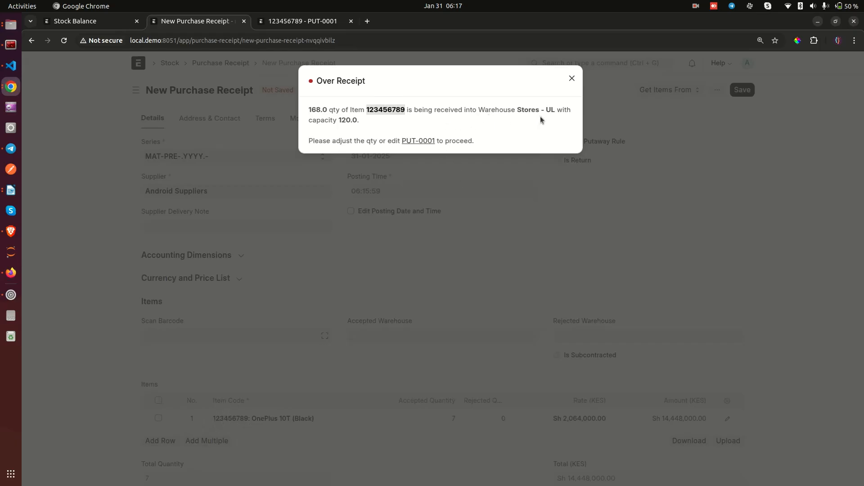
drag(339, 120, 355, 120)
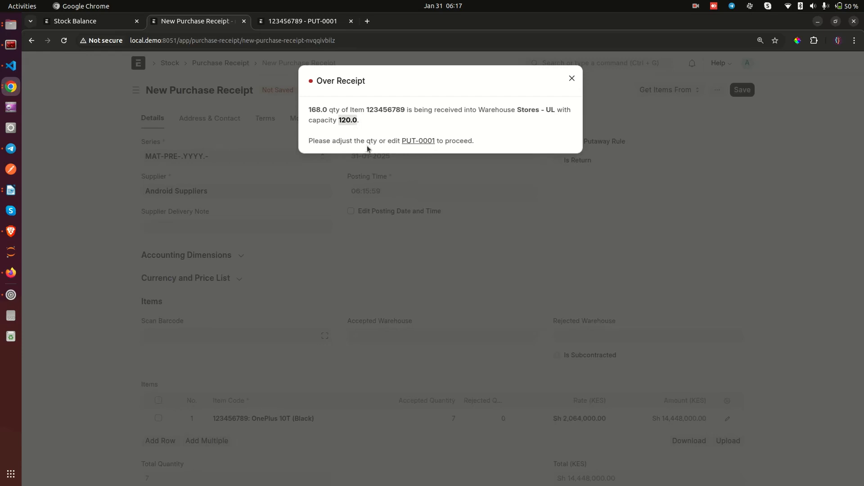
click(459, 140)
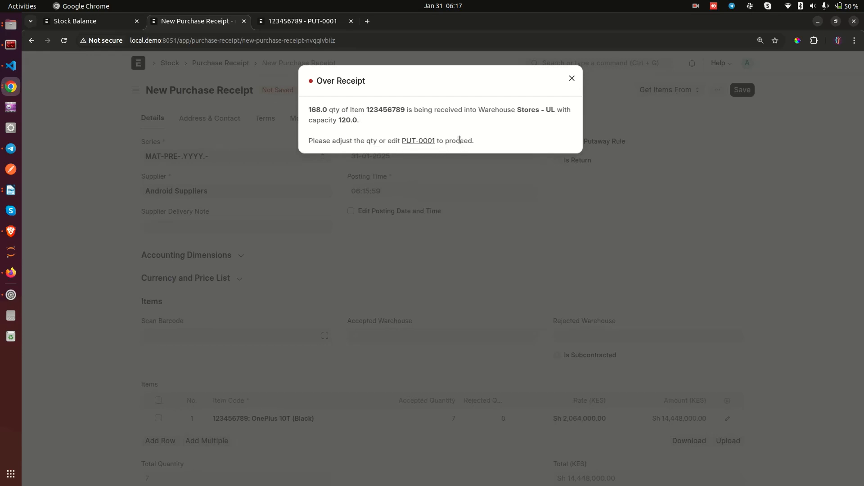
Raise the capacity of putaway rule PUT-0001 to 1000 cartons and save the rule.
click(285, 22)
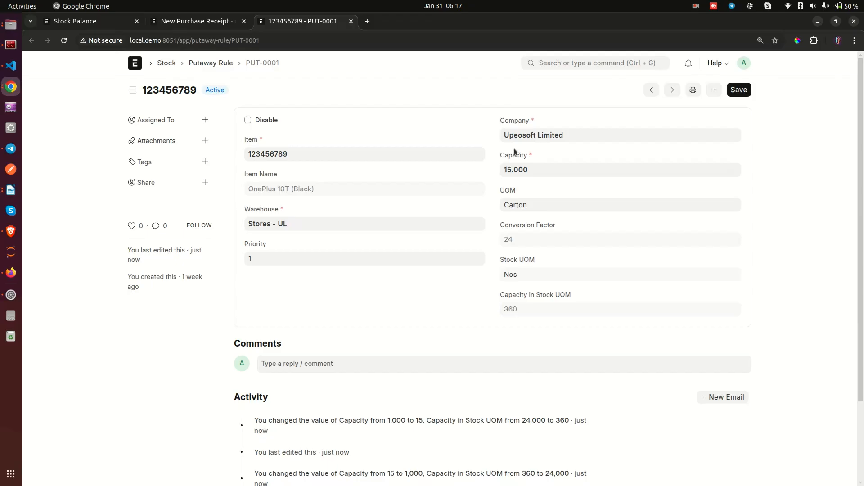
click(533, 169)
key(ctrl+a)
text(1000)
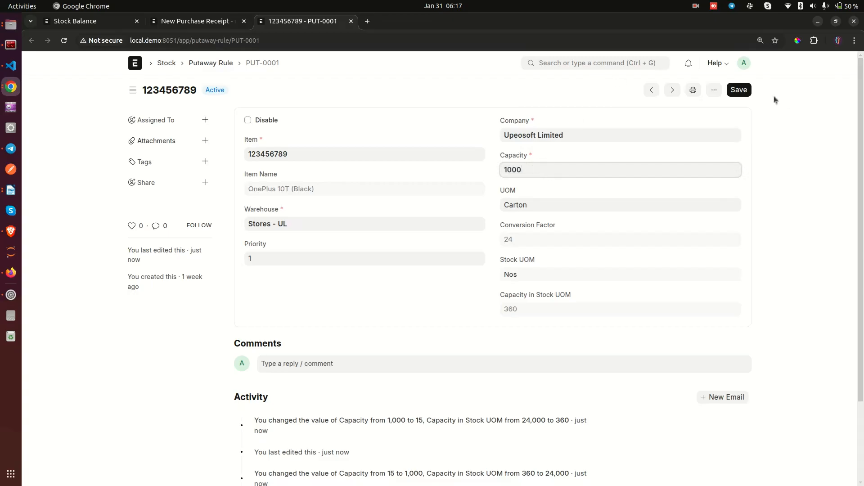
click(738, 92)
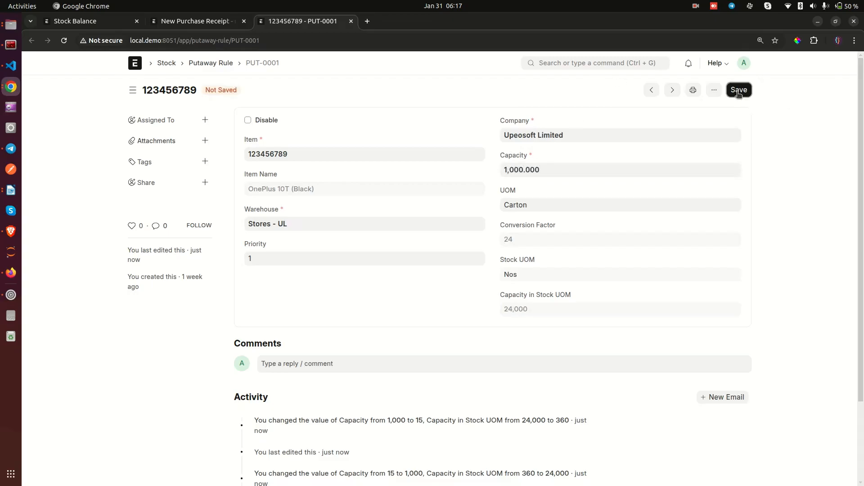
Save the Android Suppliers purchase receipt and submit it.
click(180, 21)
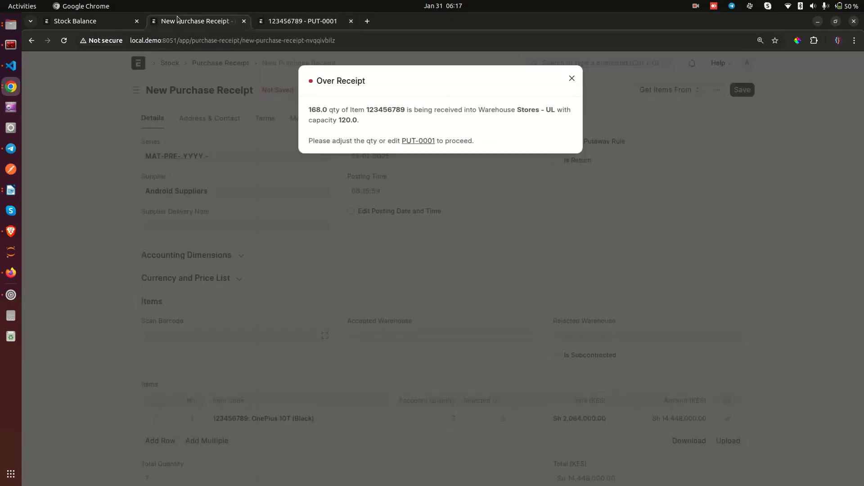
click(318, 177)
click(750, 91)
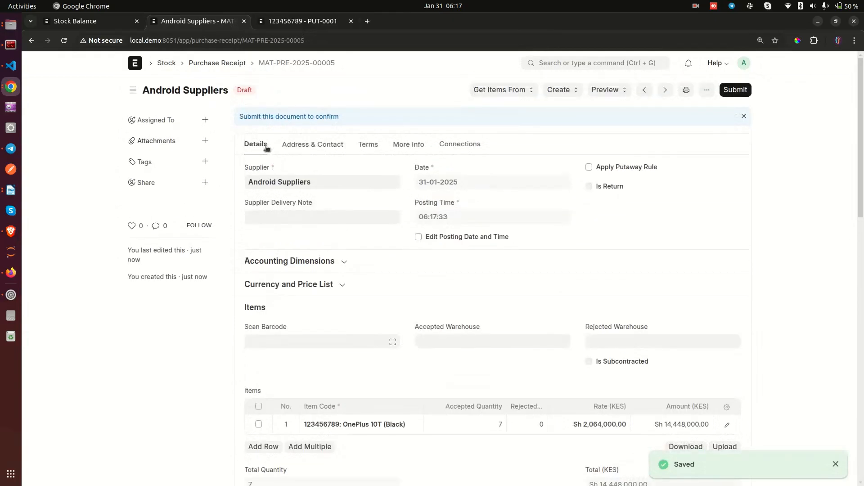
click(735, 90)
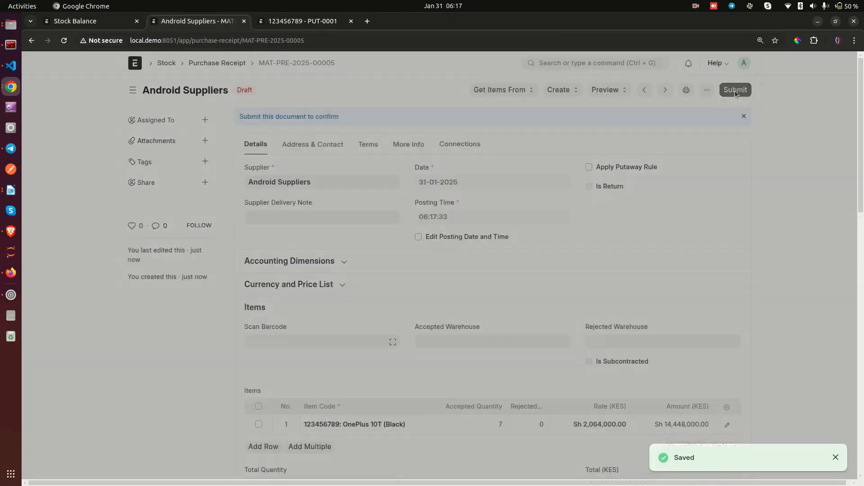
click(570, 141)
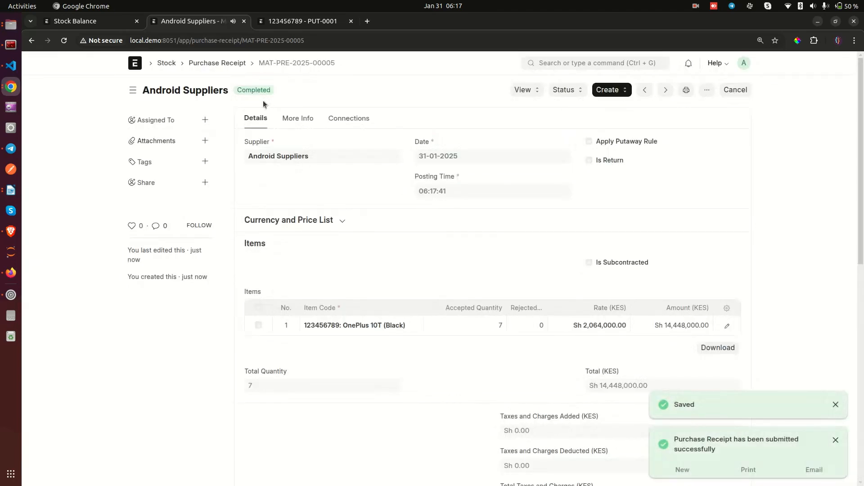
Rebuild the Stock Balance report and examine the incoming and outgoing quantity columns for both warehouses.
click(32, 41)
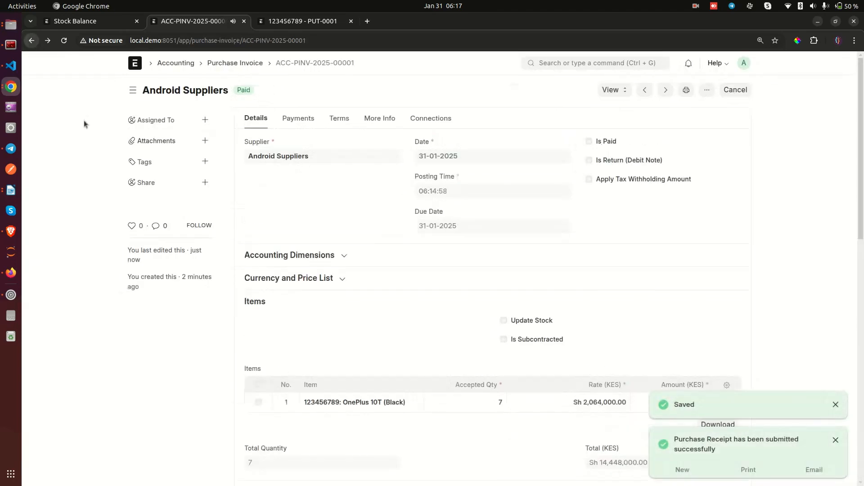
click(96, 24)
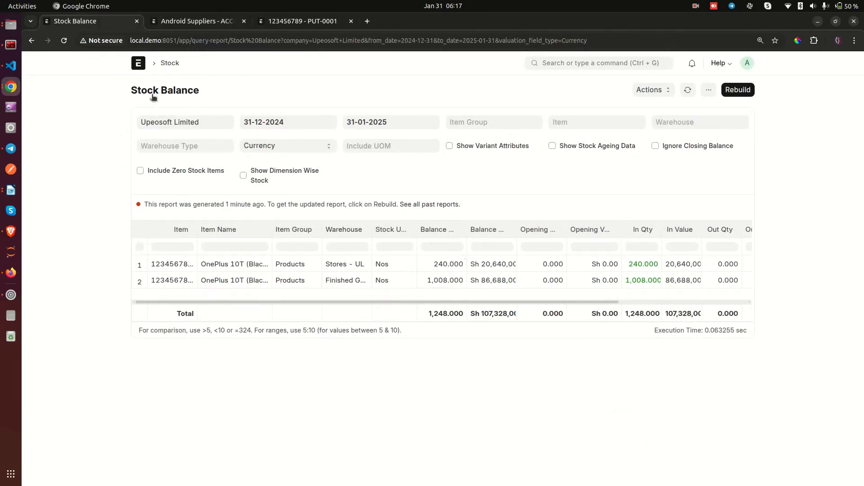
click(738, 89)
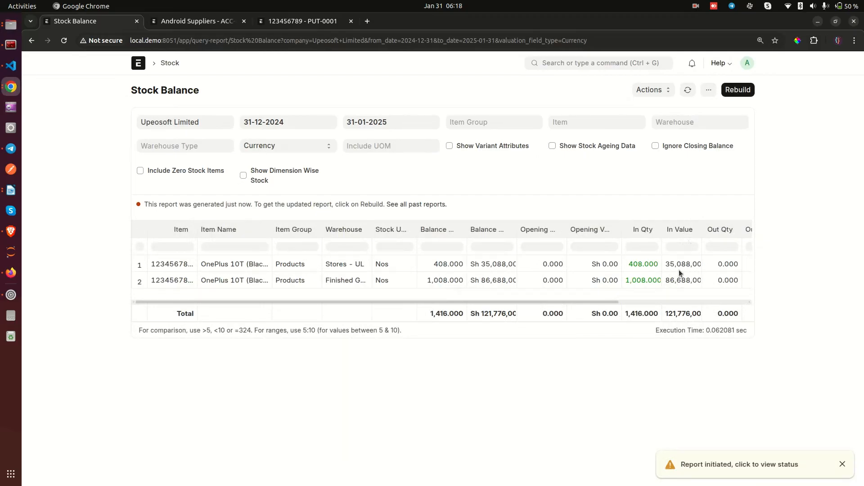
drag(597, 299, 621, 302)
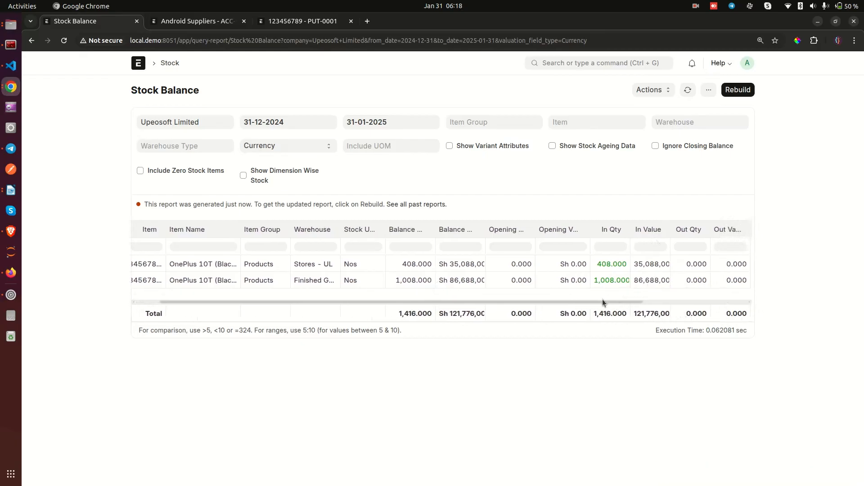
drag(603, 302, 574, 304)
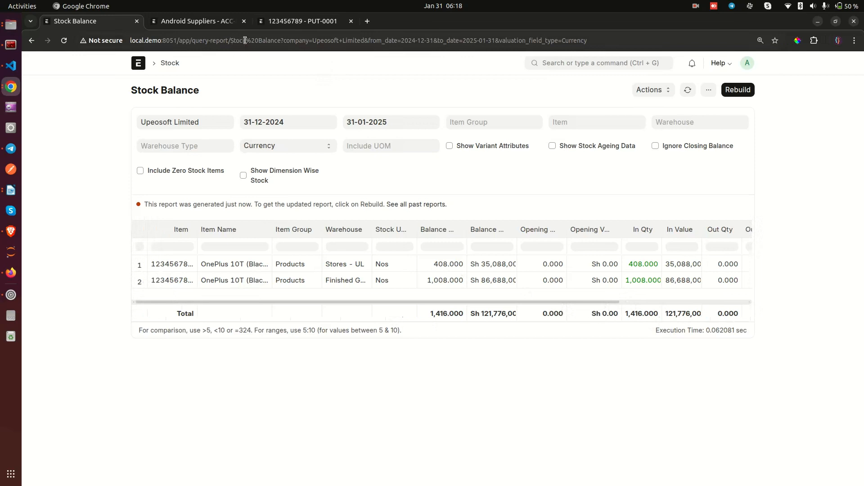
Close the PUT-0001 putaway rule page and return to the Android Suppliers purchase invoice.
click(188, 22)
click(311, 27)
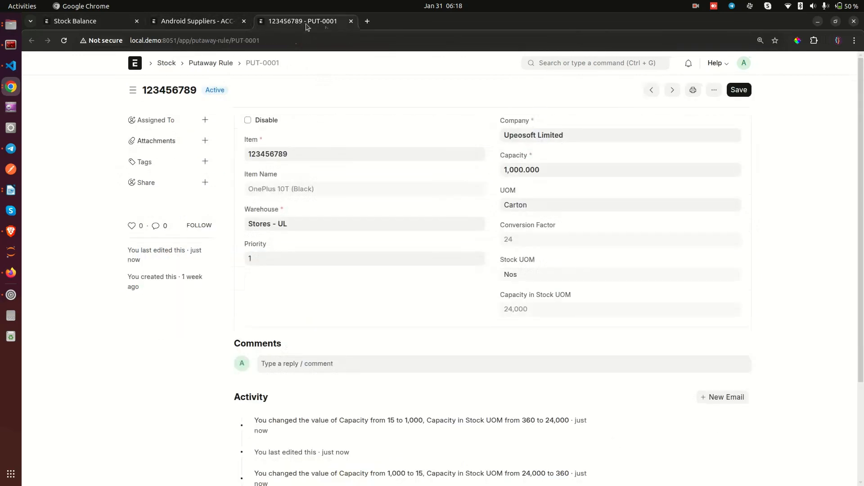
click(351, 21)
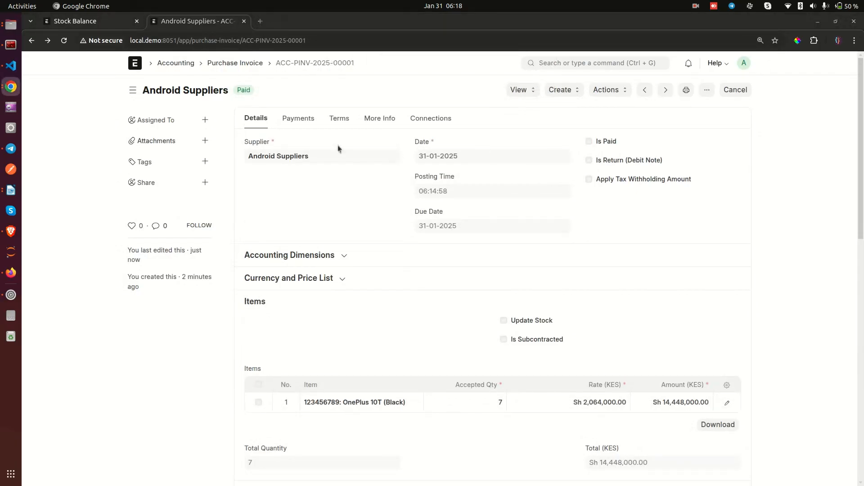
Find the Sales Invoice list, create a new sales invoice and select the existing customer.
click(588, 59)
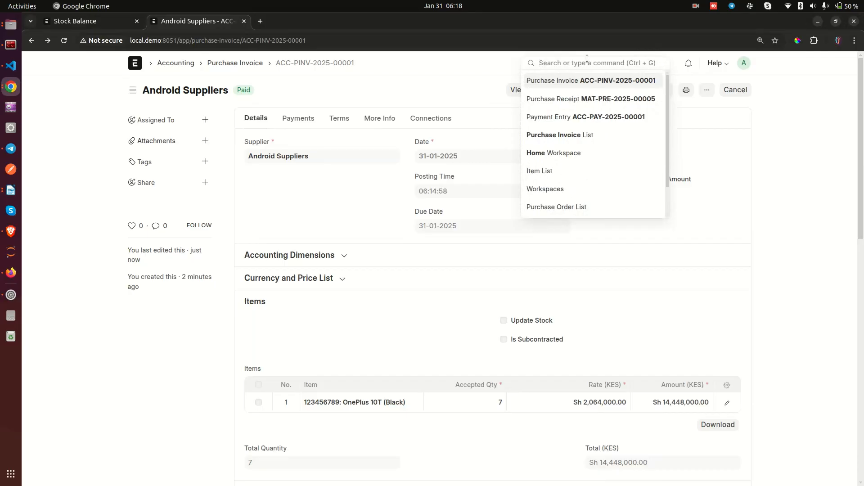
text(sales in)
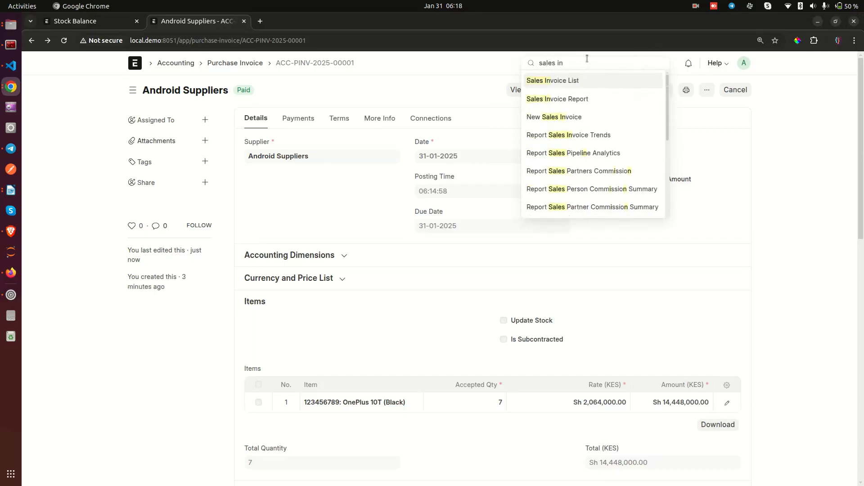
click(563, 80)
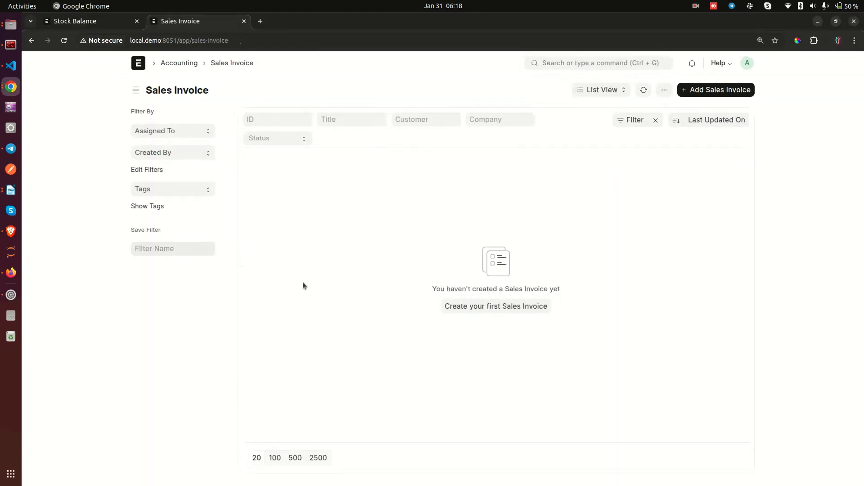
click(498, 308)
click(176, 193)
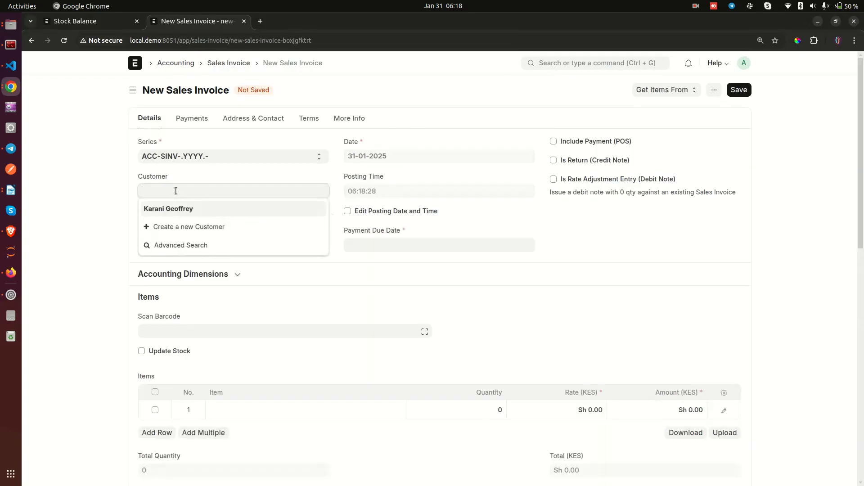
click(181, 209)
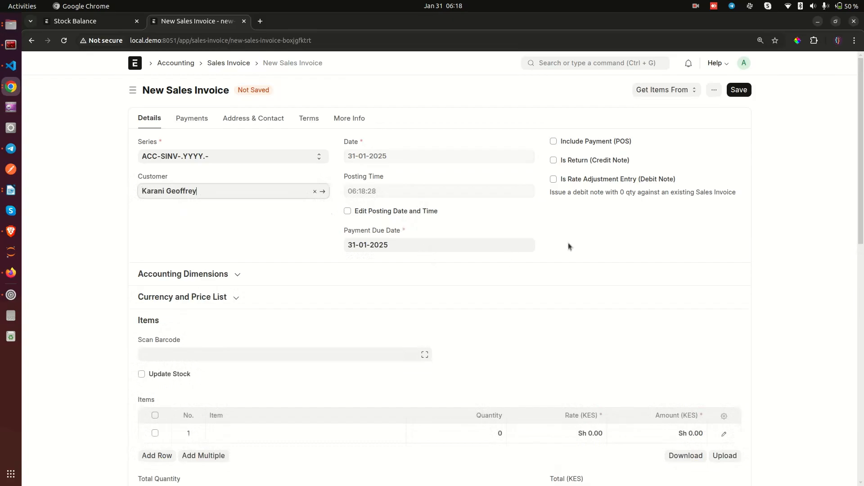
Add item 123456789 to the first row of the sales invoice's items table.
scroll(581, 238, down, 5)
click(270, 220)
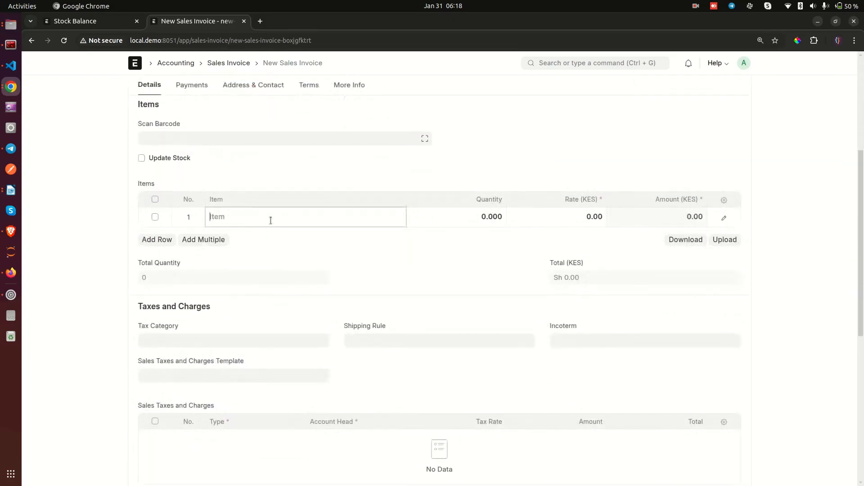
click(267, 241)
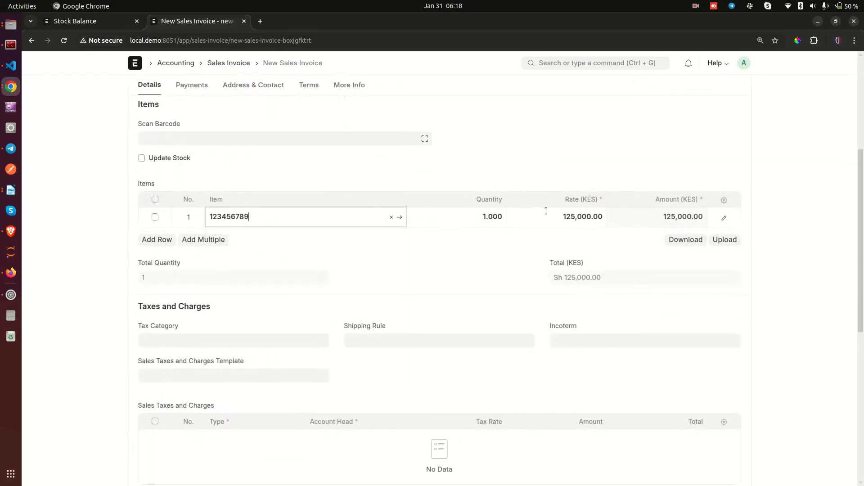
click(458, 216)
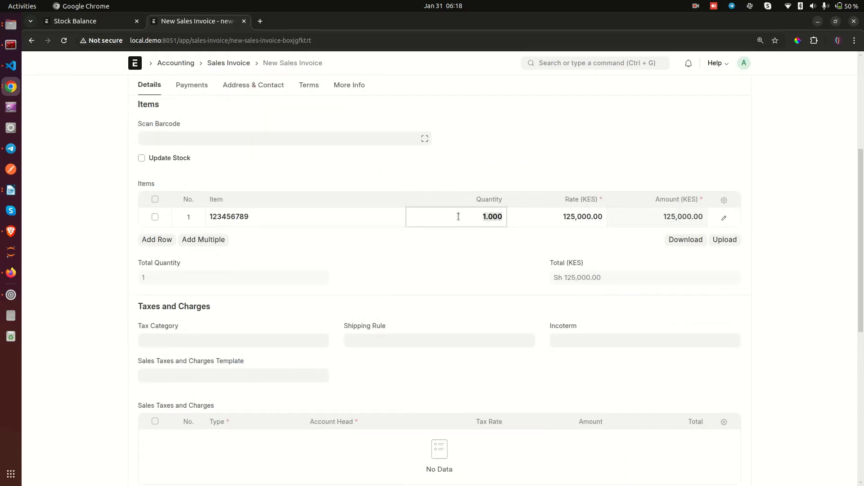
Refresh the Stock Balance report and compare the Stores - UL balance quantity with the sales invoice's item row.
click(91, 21)
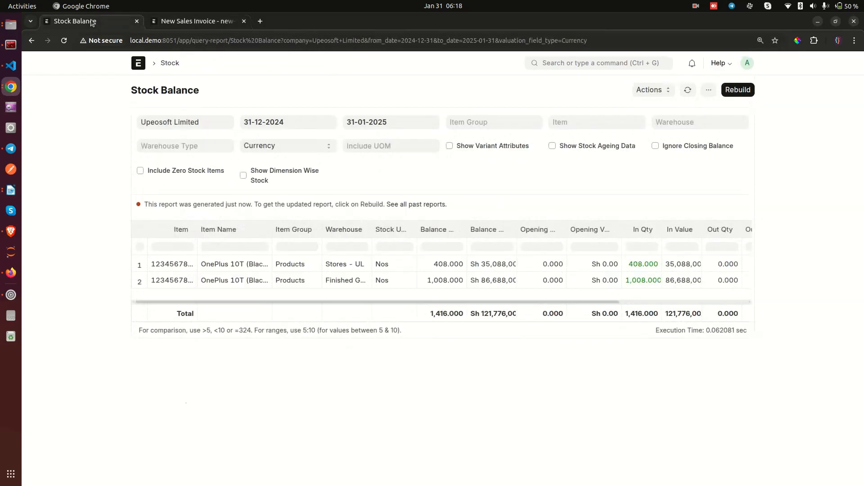
click(688, 90)
click(191, 21)
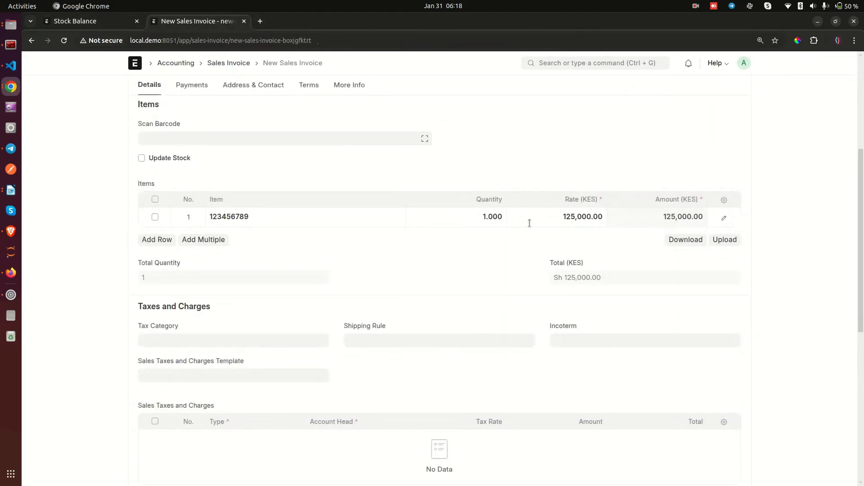
click(82, 22)
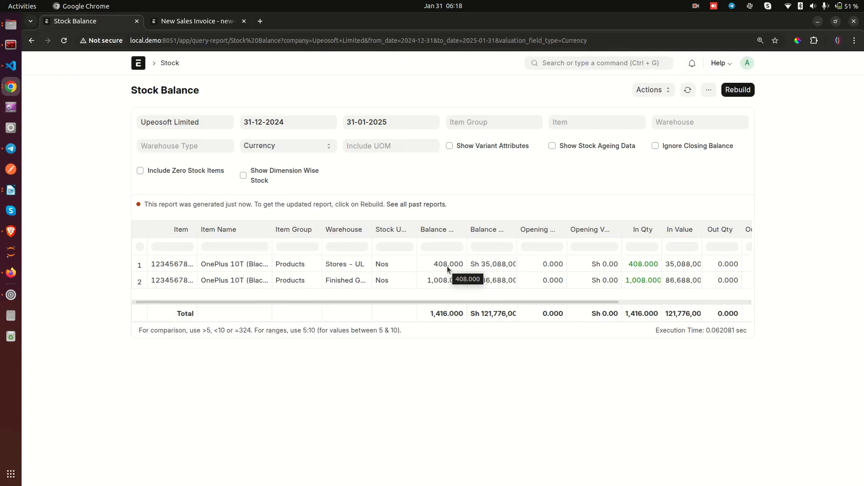
Switch to the Calculator app and move its window clear of the balance quantity column.
key(super)
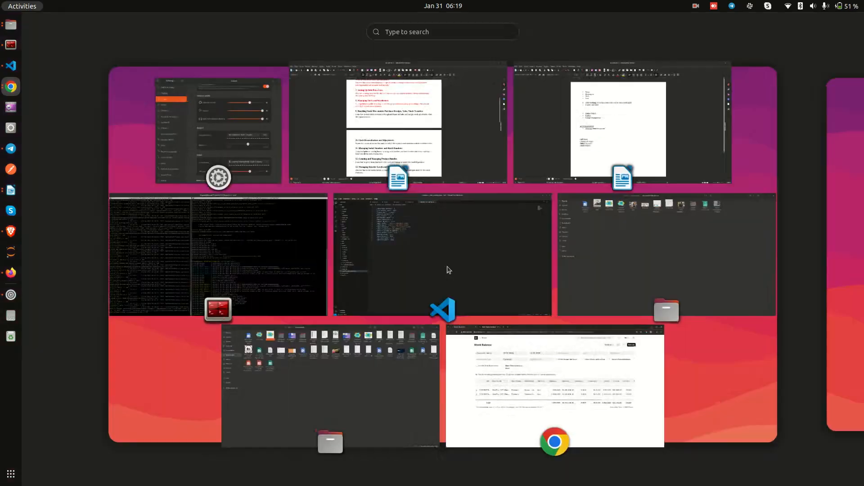
text(call)
key(Right)
key(Return)
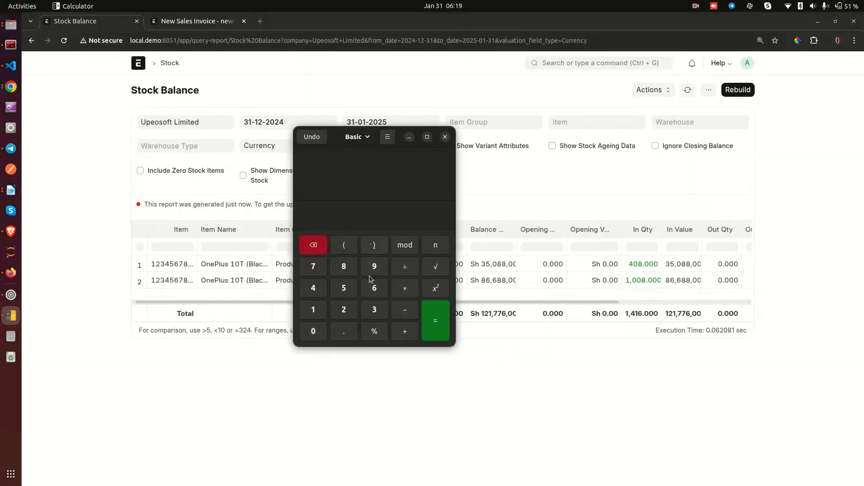
drag(342, 137, 692, 177)
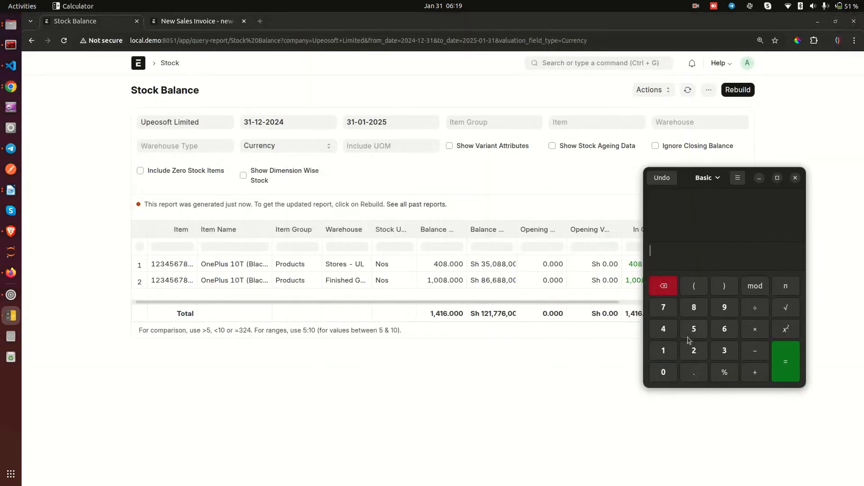
Calculate 240−408 and divide the result by 7 to work out the stock units per received carton.
click(693, 350)
click(663, 329)
click(667, 372)
click(759, 355)
click(665, 329)
click(667, 370)
click(694, 307)
click(781, 359)
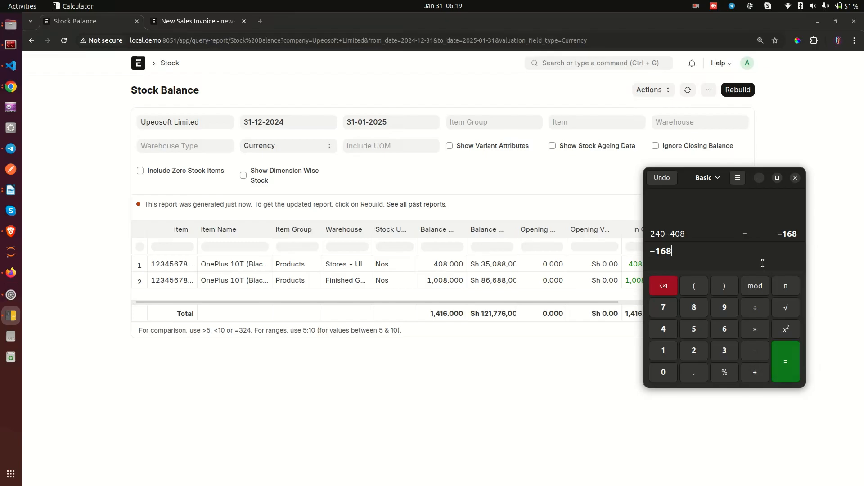
click(755, 310)
click(674, 315)
click(795, 358)
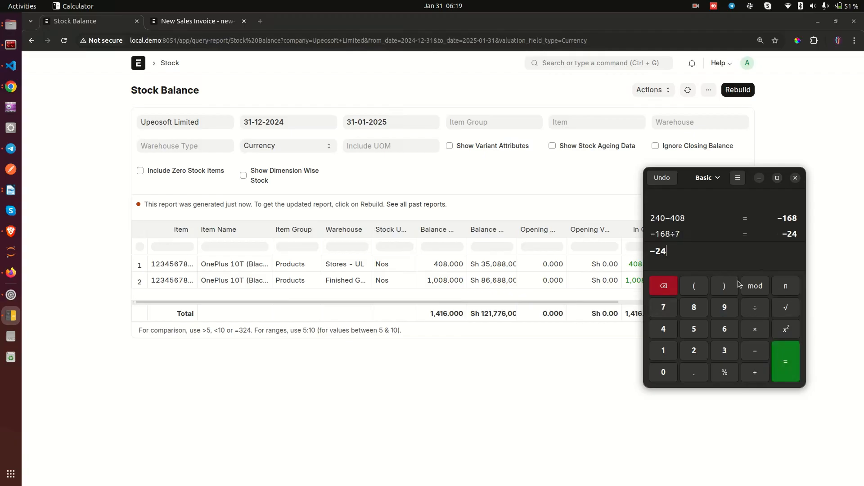
Close the calculator and rebuild the Stock Balance report again.
drag(649, 251, 675, 252)
click(664, 253)
click(794, 179)
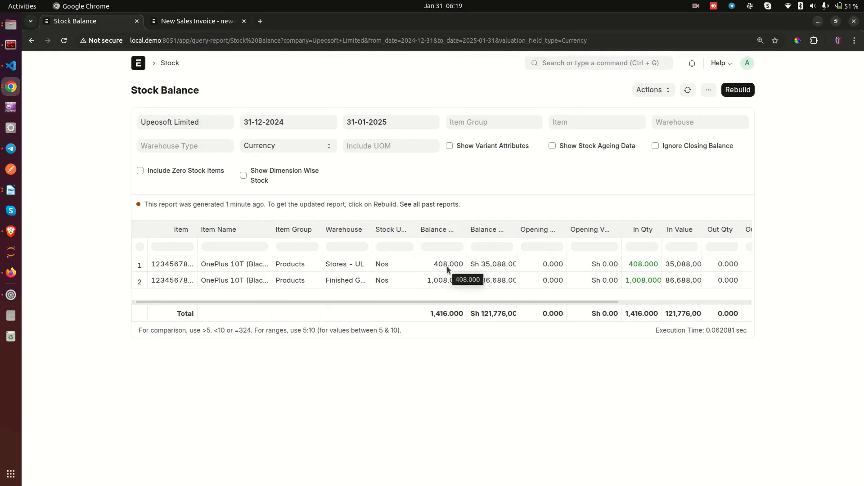
click(739, 91)
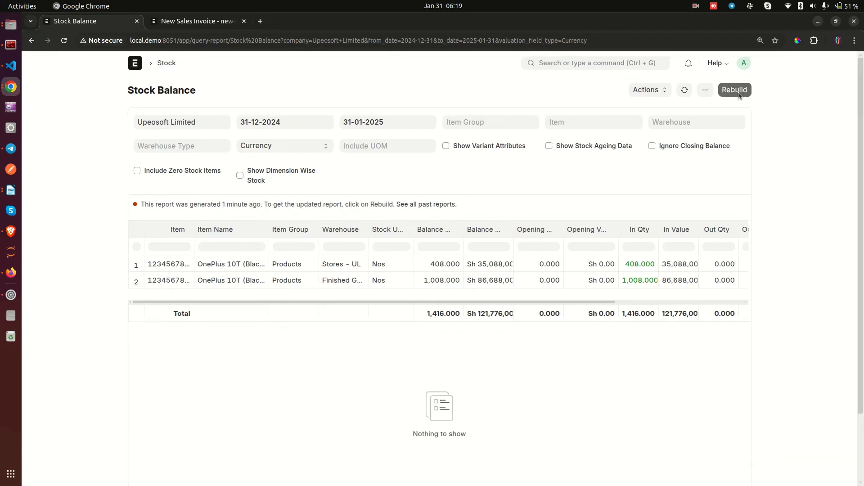
Set the quantity of item 123456789 on the new sales invoice to 3 and save the invoice as a draft.
click(190, 23)
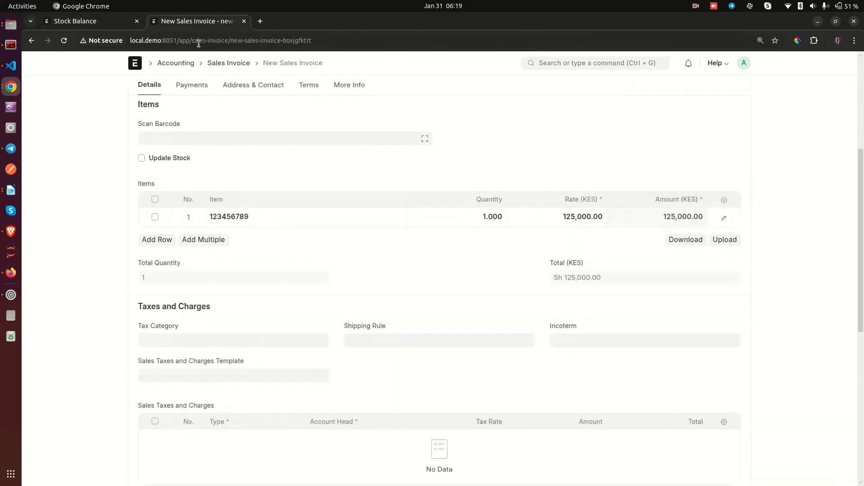
click(484, 226)
text(3)
click(452, 263)
scroll(566, 225, up, 5)
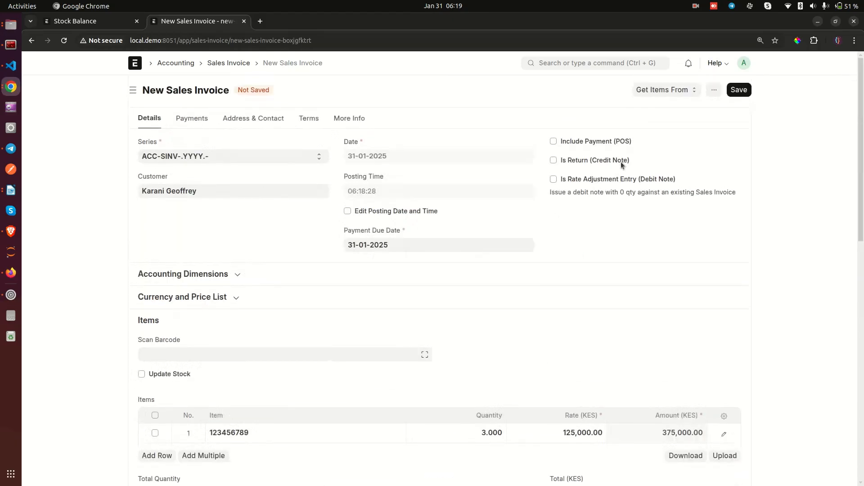
click(736, 92)
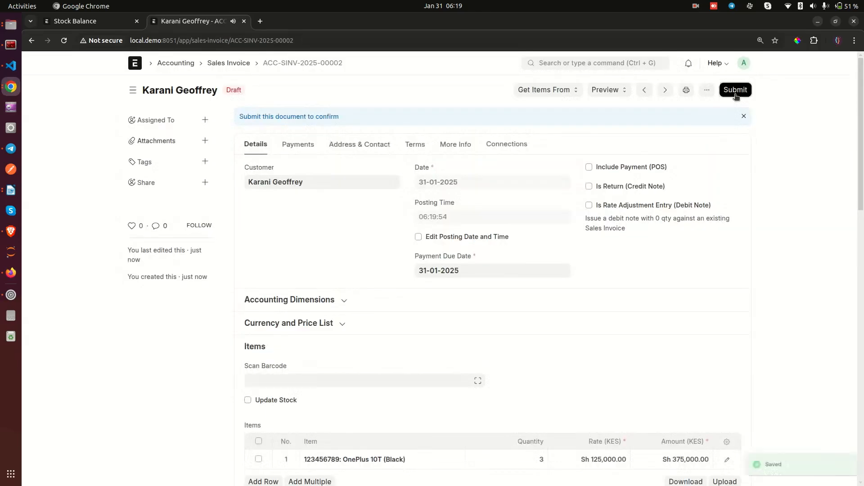
Submit the draft sales invoice and rebuild the Stock Balance report.
click(737, 92)
click(566, 142)
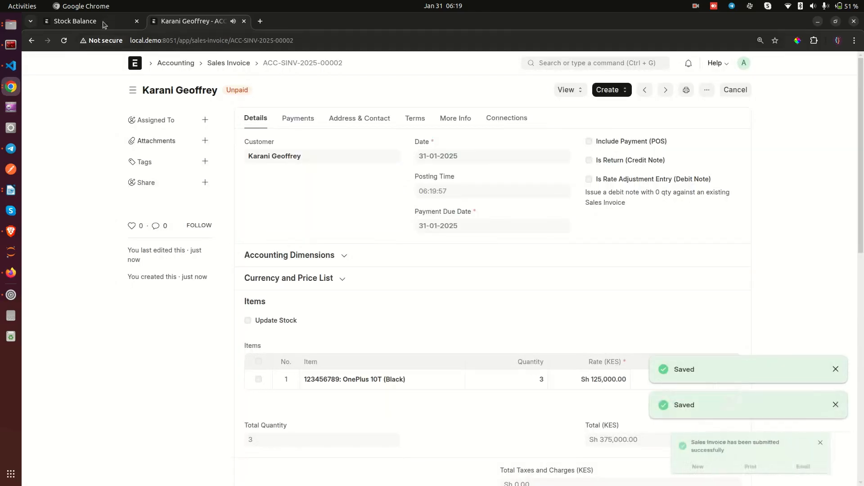
click(103, 24)
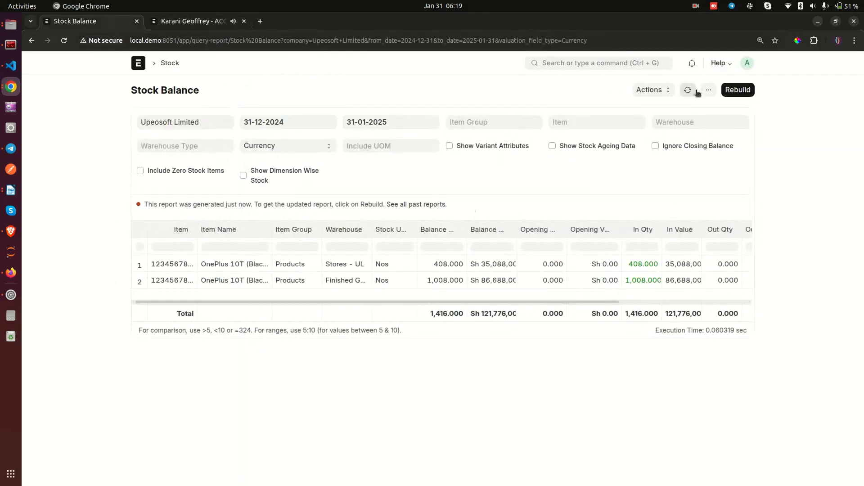
click(737, 89)
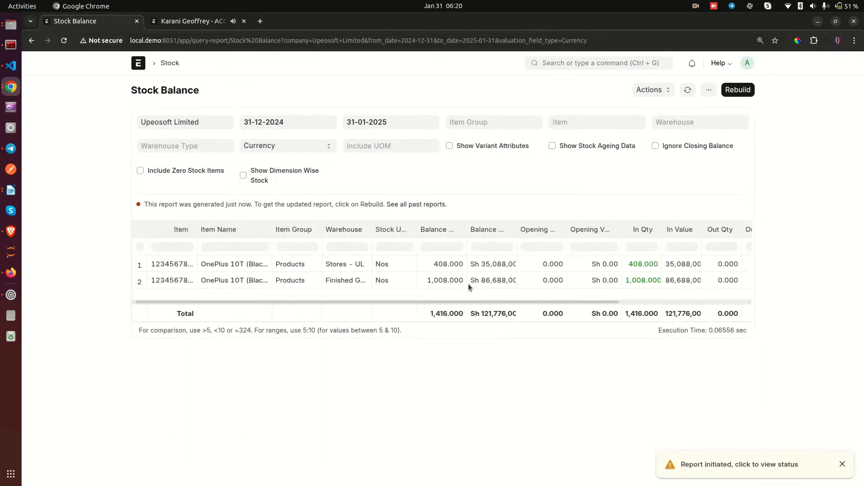
Create a payment entry from the submitted sales invoice with Cash as its mode of payment.
click(203, 24)
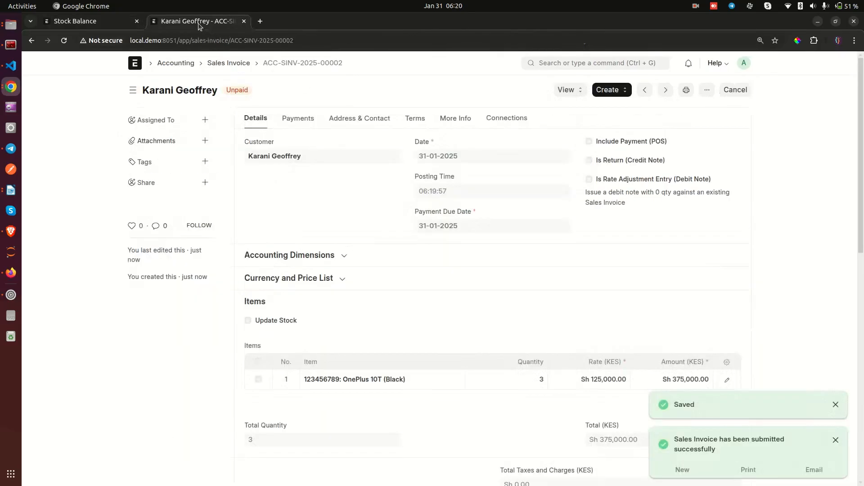
click(597, 93)
click(609, 109)
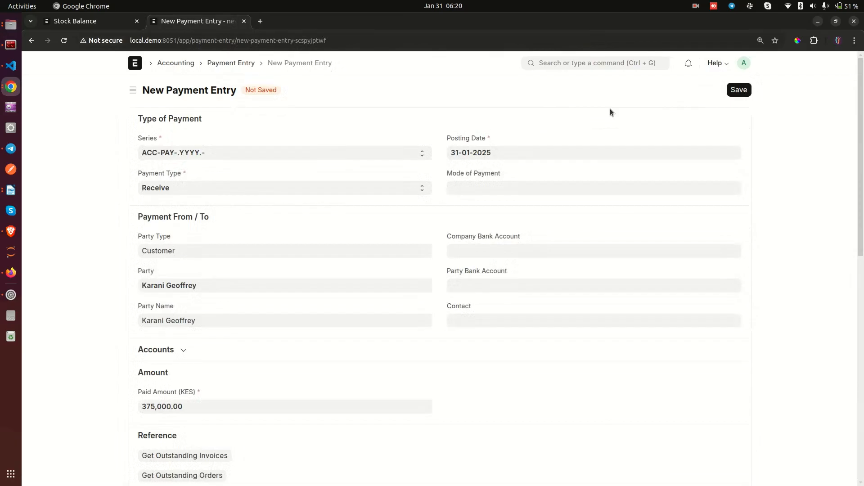
click(494, 188)
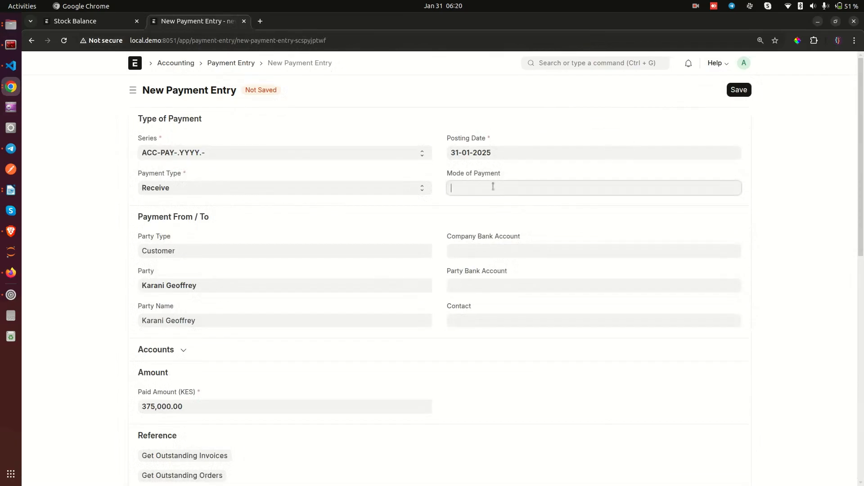
click(472, 224)
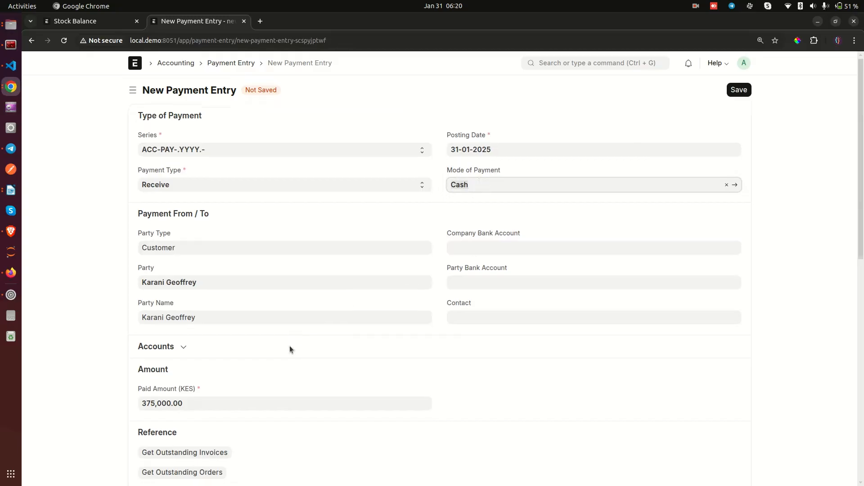
Review the payment entry's remaining fields, save it and submit it.
scroll(289, 349, down, 10)
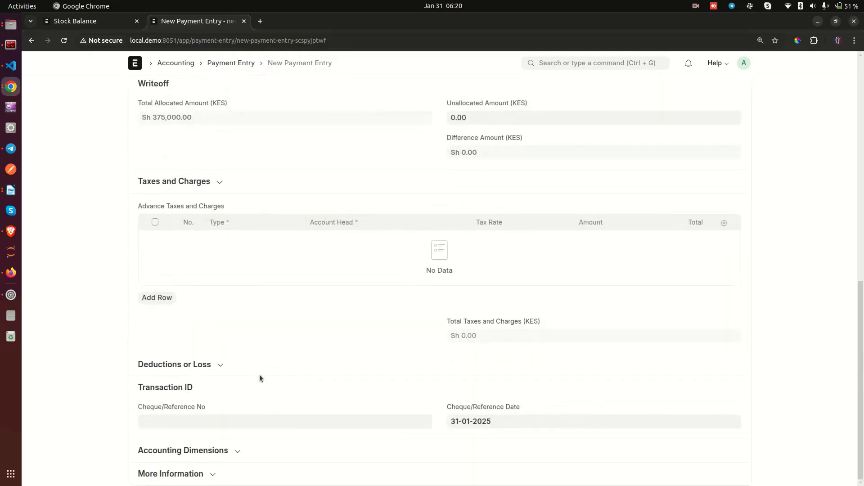
scroll(381, 329, up, 10)
click(739, 89)
click(736, 90)
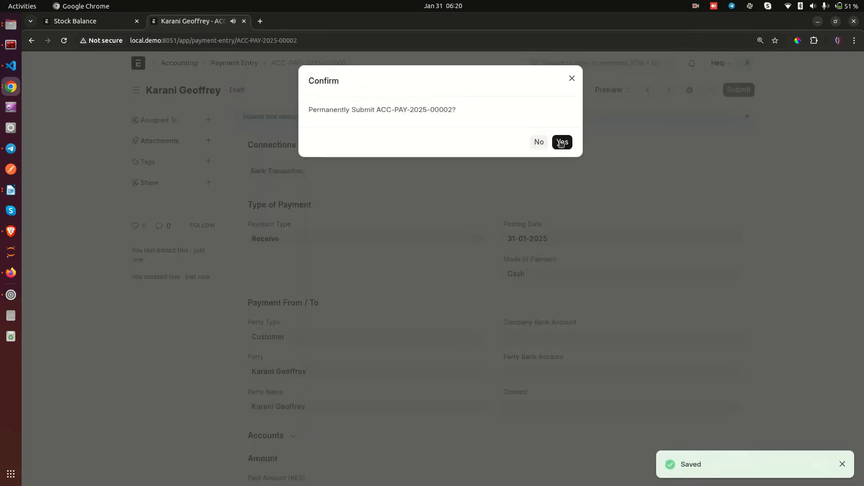
click(559, 129)
Return to the sales invoice to check its payment status and rebuild the Stock Balance report.
click(31, 40)
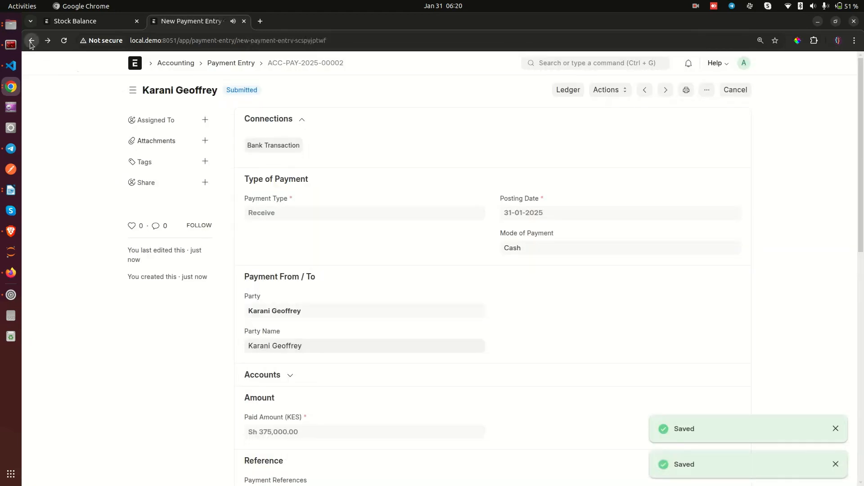
click(32, 41)
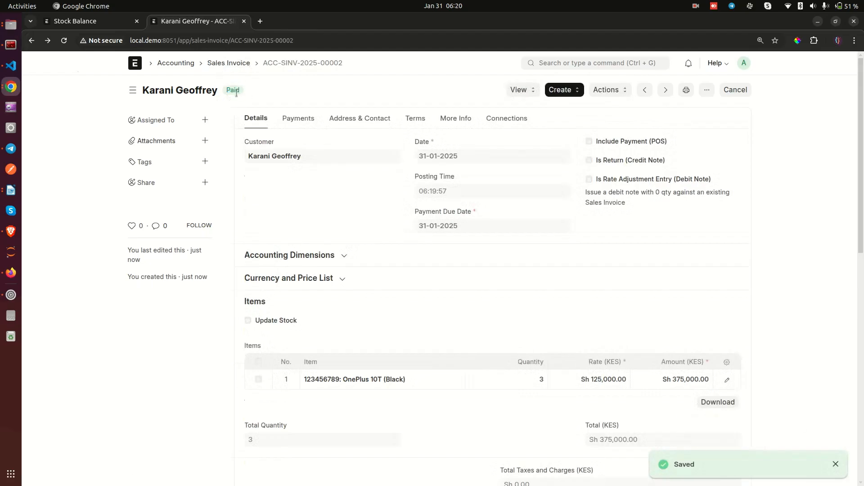
click(124, 22)
click(733, 92)
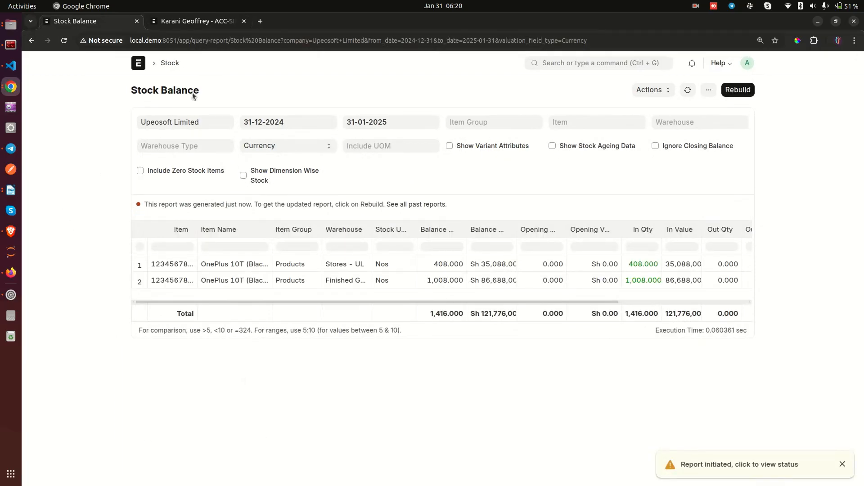
Create a delivery note from the paid sales invoice, save it and submit it.
click(197, 23)
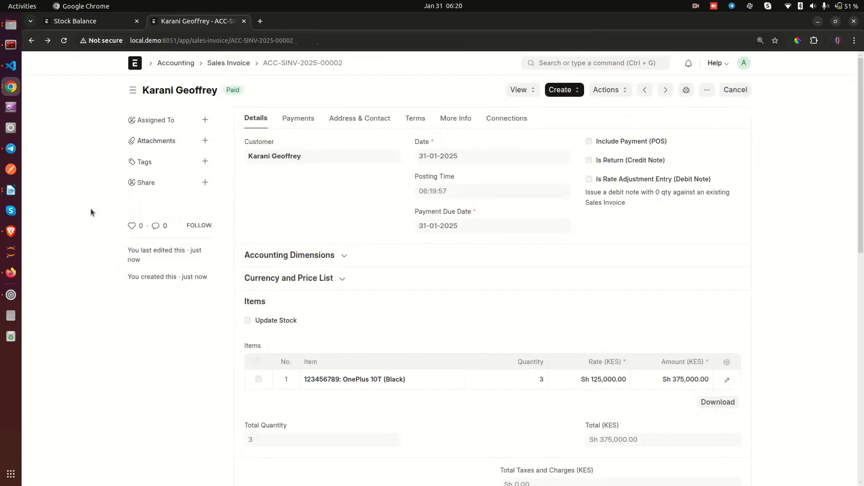
click(561, 91)
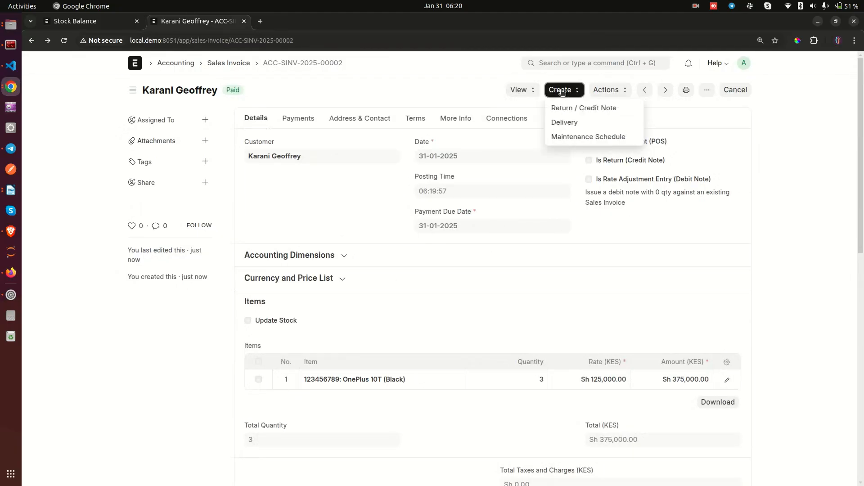
click(562, 123)
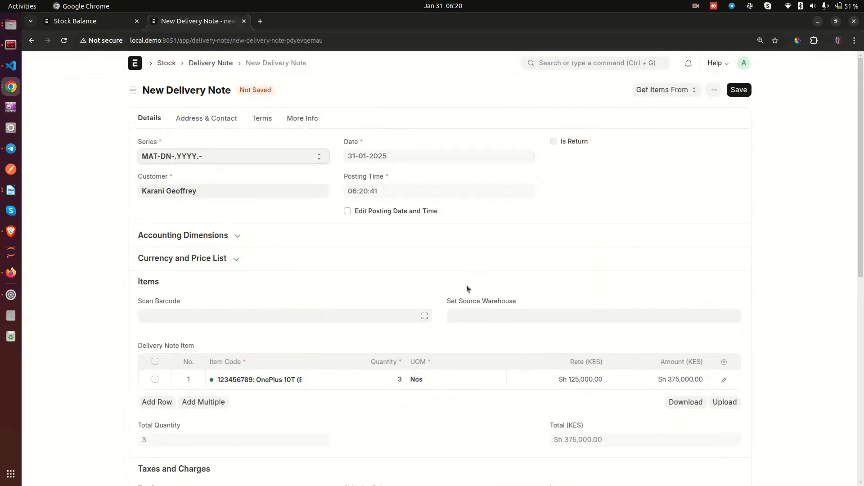
click(742, 94)
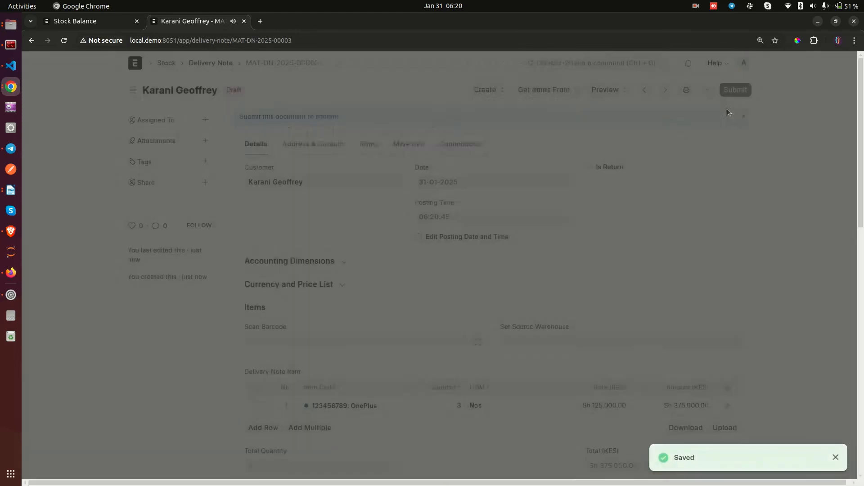
click(734, 90)
click(554, 144)
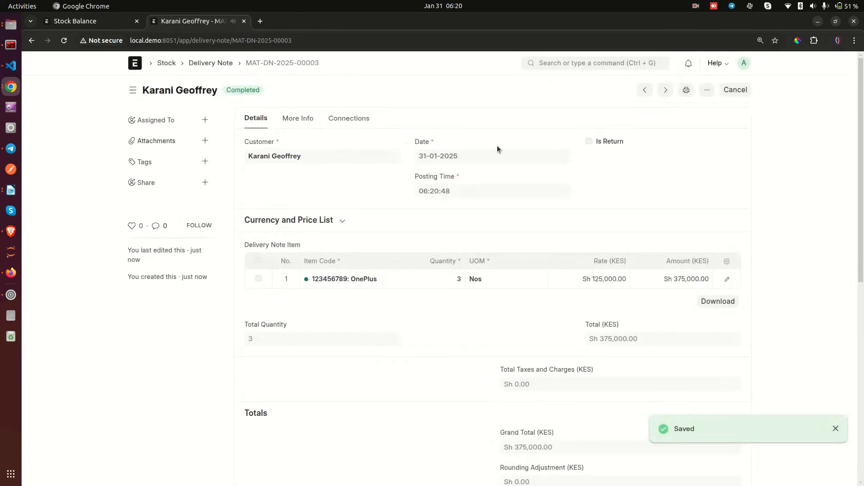
Rebuild the Stock Balance report and check the outgoing quantity and value for the Stores - UL warehouse.
key(ctrl+Page_Up)
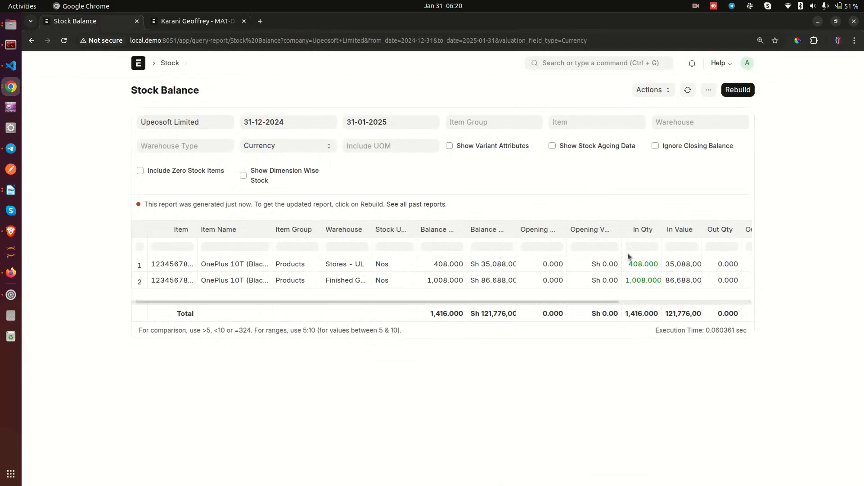
click(731, 93)
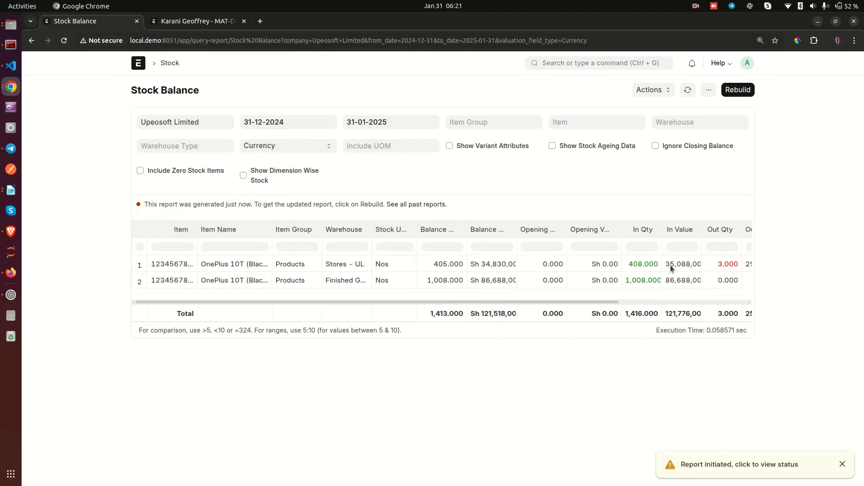
drag(602, 301, 681, 304)
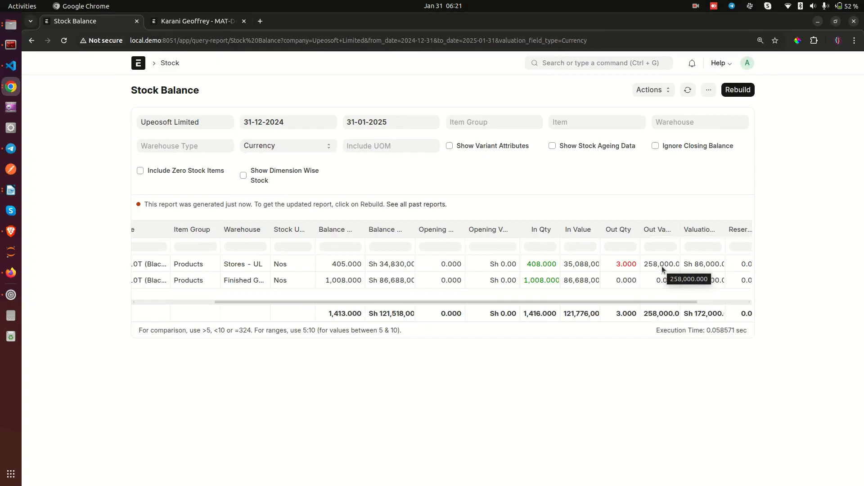
drag(570, 301, 304, 322)
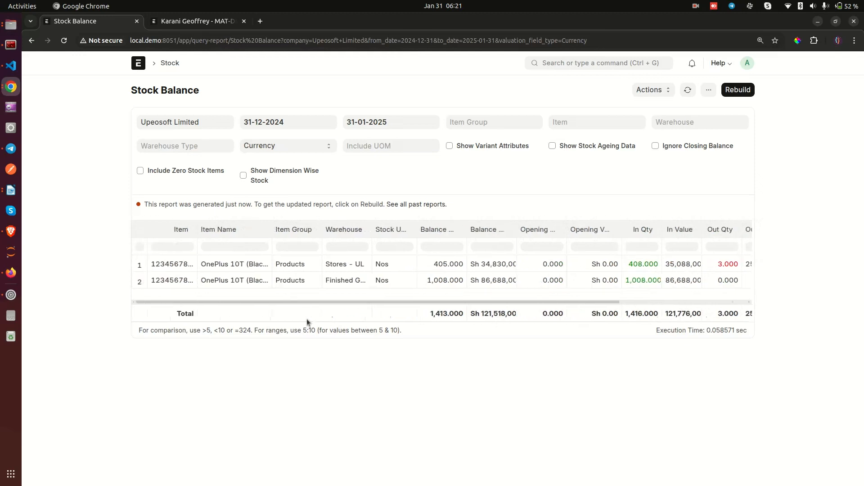
Open the Stock workspace in the delivery note's browser tab and start a new material request.
click(204, 24)
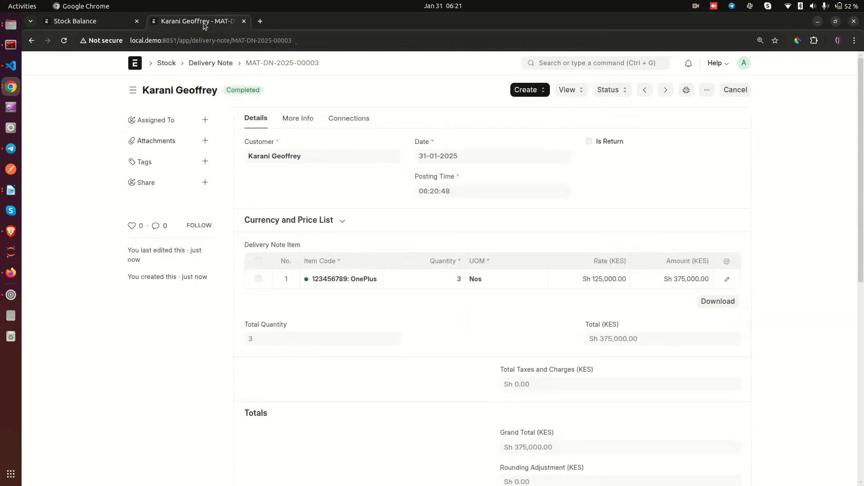
click(138, 66)
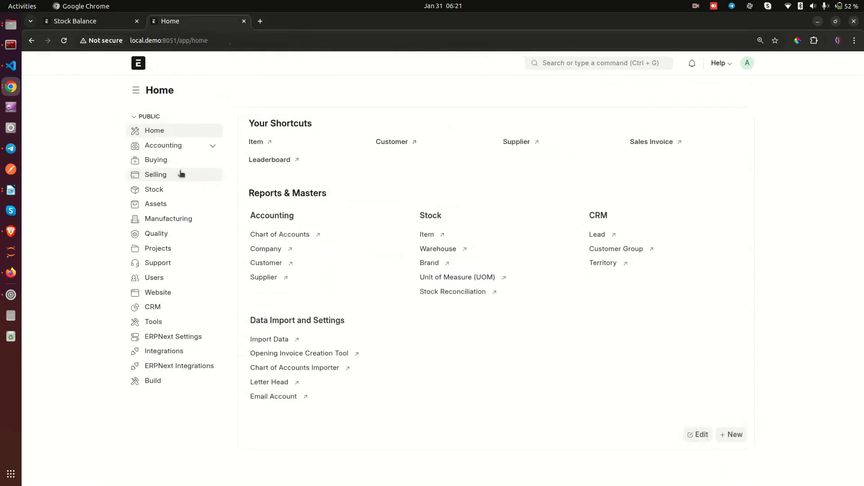
click(154, 190)
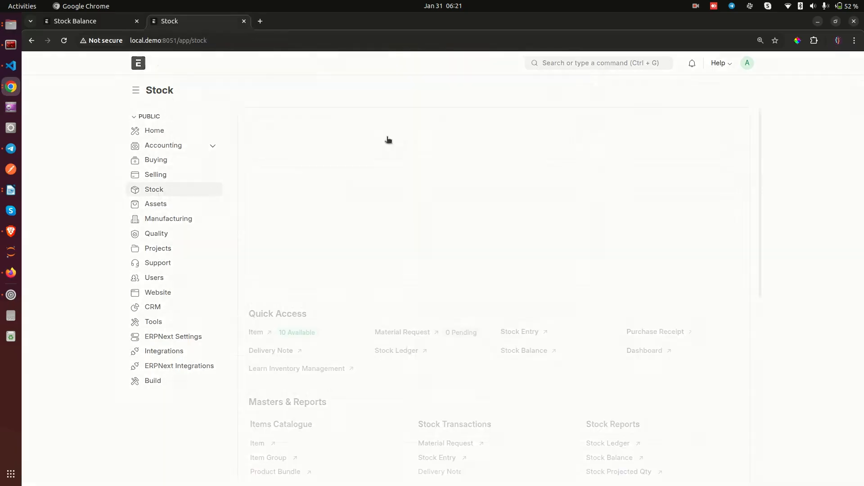
scroll(427, 246, down, 2)
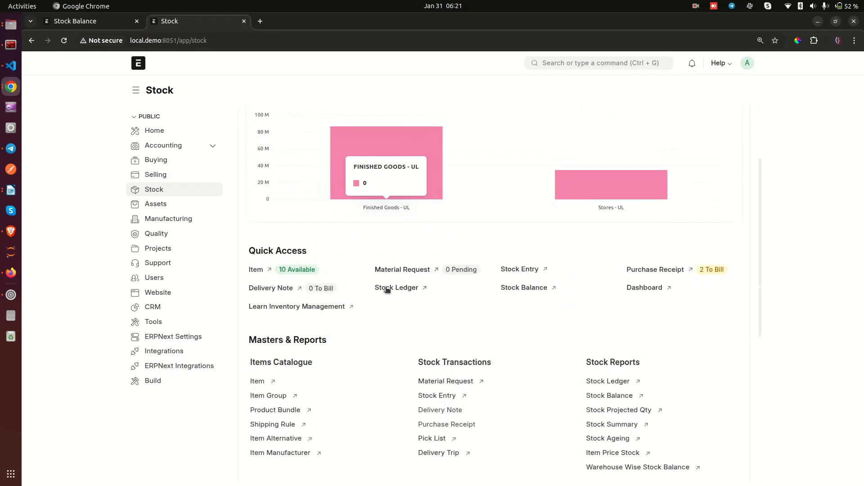
click(405, 270)
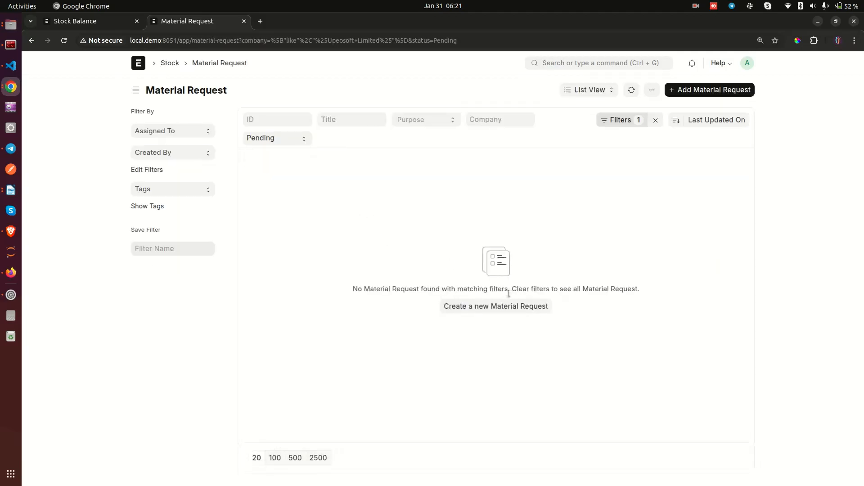
click(511, 306)
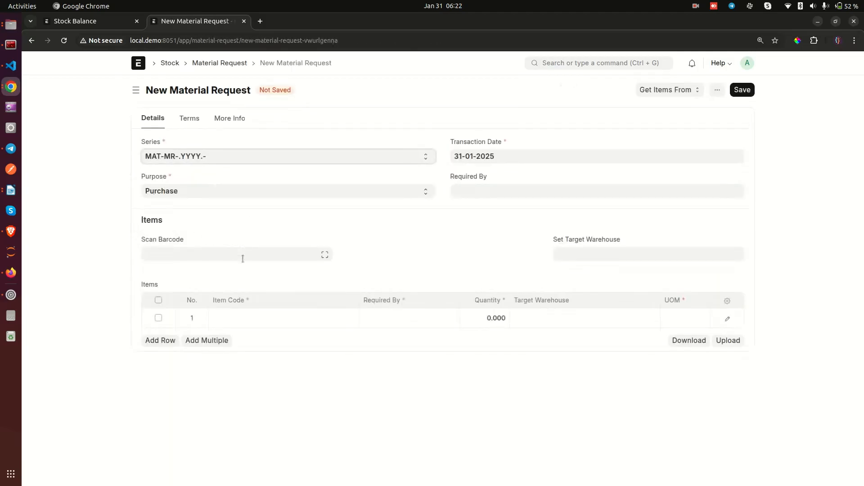
Try Material Transfer as the material request's purpose, set it back to Purchase and examine the barcode and target warehouse fields.
drag(141, 179, 157, 180)
click(164, 192)
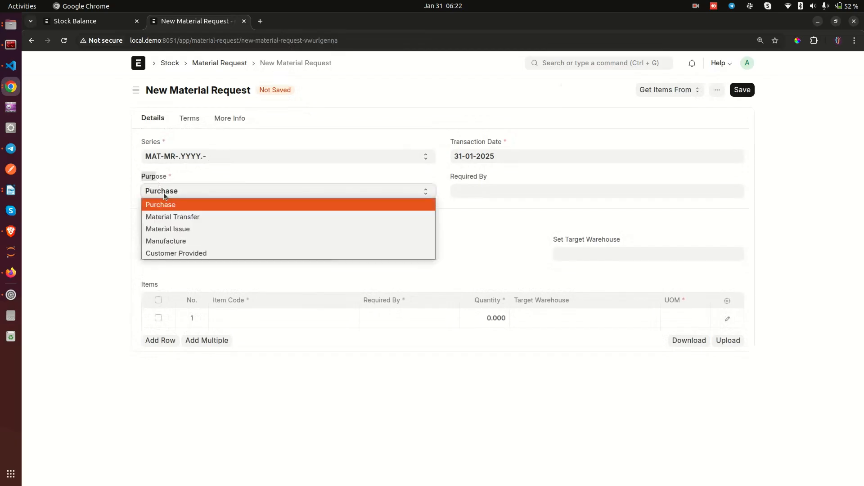
click(169, 177)
click(171, 191)
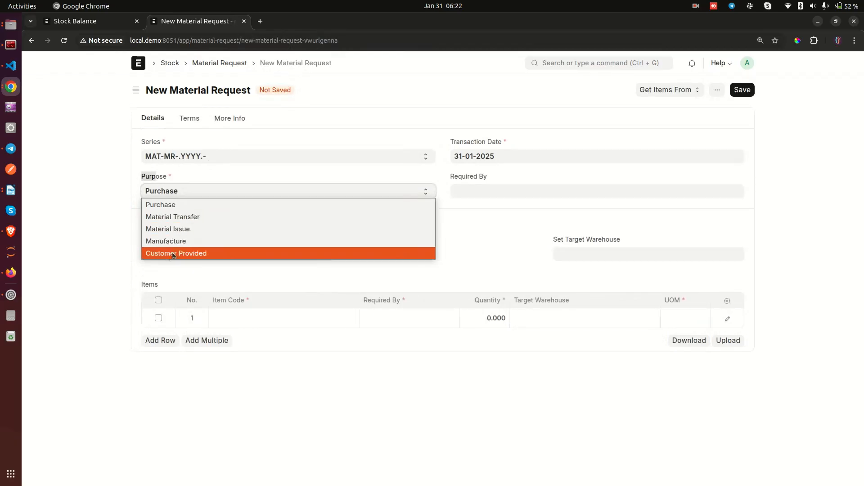
click(176, 217)
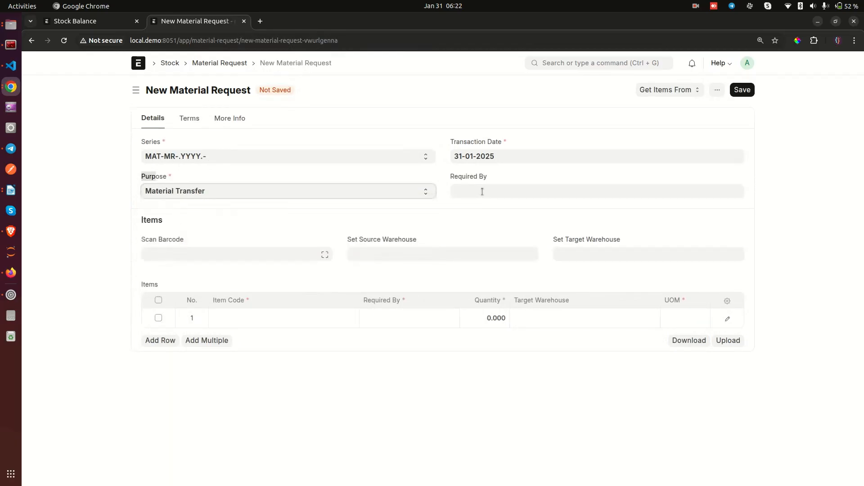
click(202, 193)
click(194, 206)
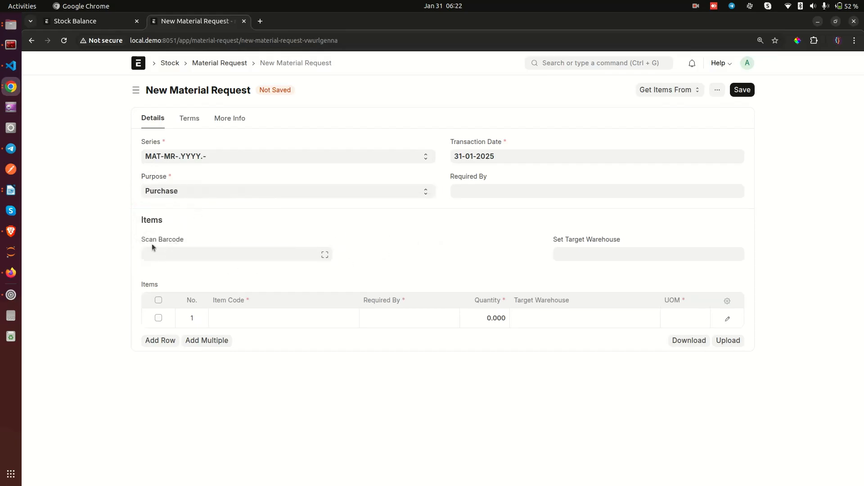
drag(142, 241, 189, 246)
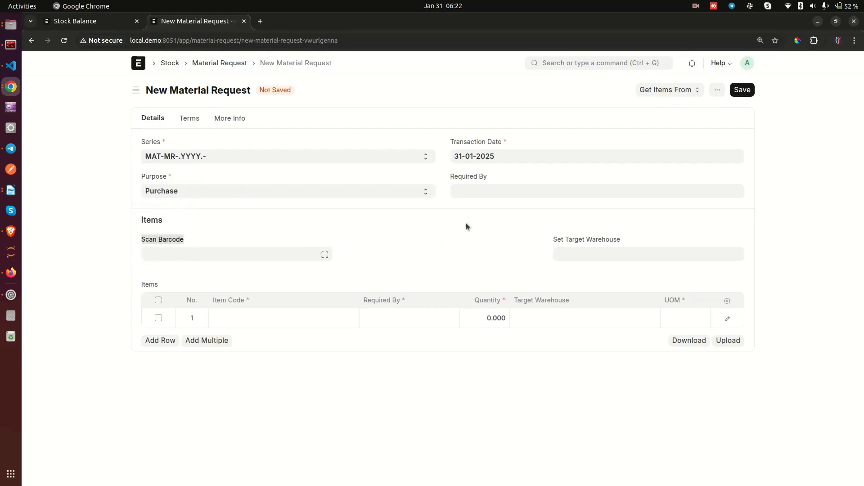
drag(553, 242, 669, 243)
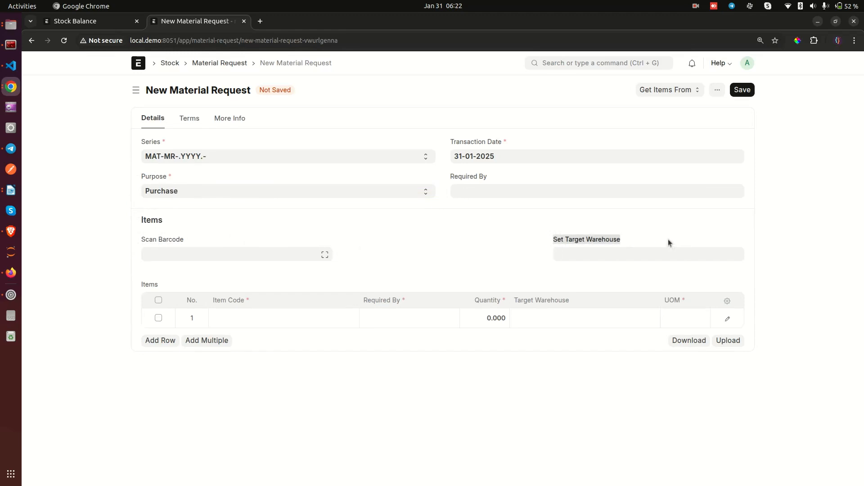
Set the material request's purpose to Material Transfer and highlight the Set Source Warehouse label.
click(267, 193)
click(172, 217)
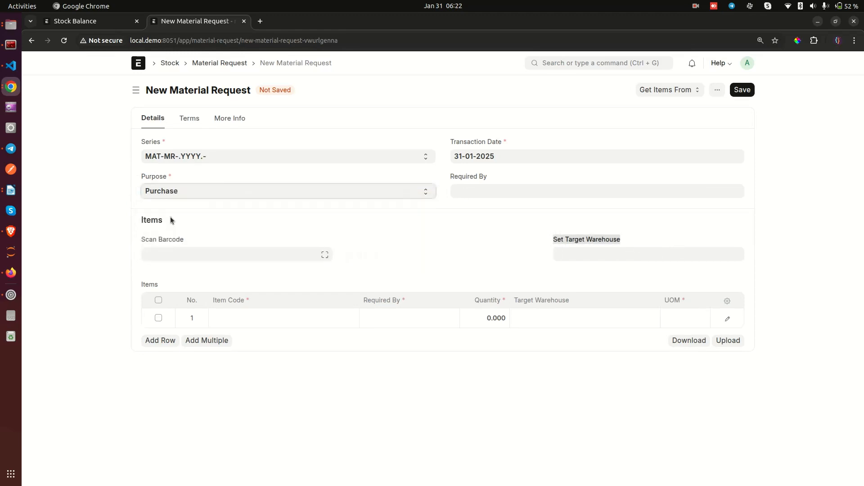
drag(346, 242, 449, 246)
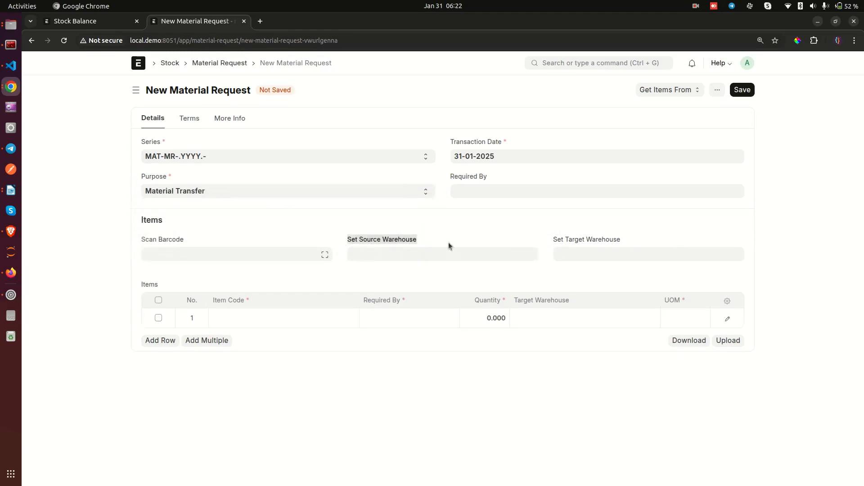
Set the material request's source warehouse to Stores - UL and its target warehouse to Finished Goods - UL.
click(387, 254)
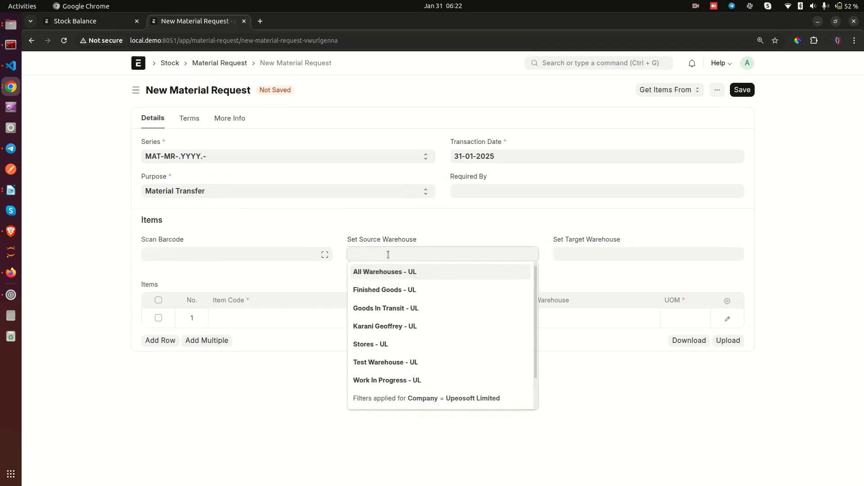
click(372, 344)
click(589, 253)
click(591, 291)
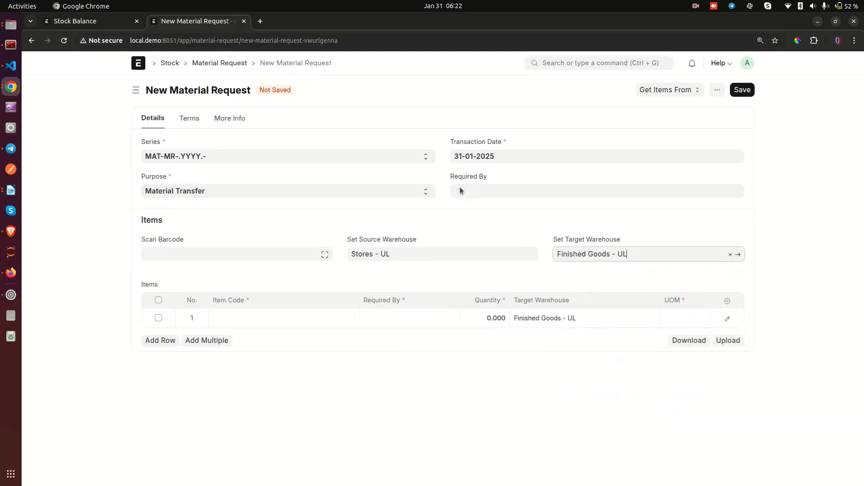
Rebuild the Stock Balance report, check the balances of both warehouses and return to the unsaved material request.
click(91, 22)
click(738, 88)
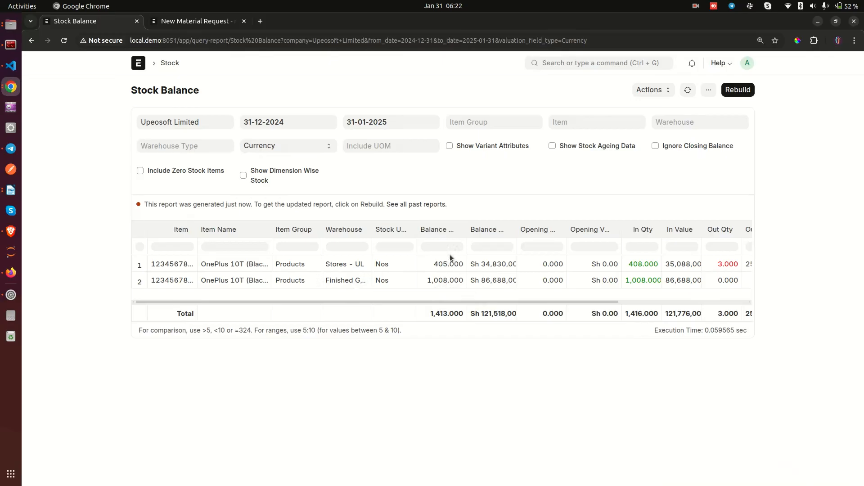
click(202, 23)
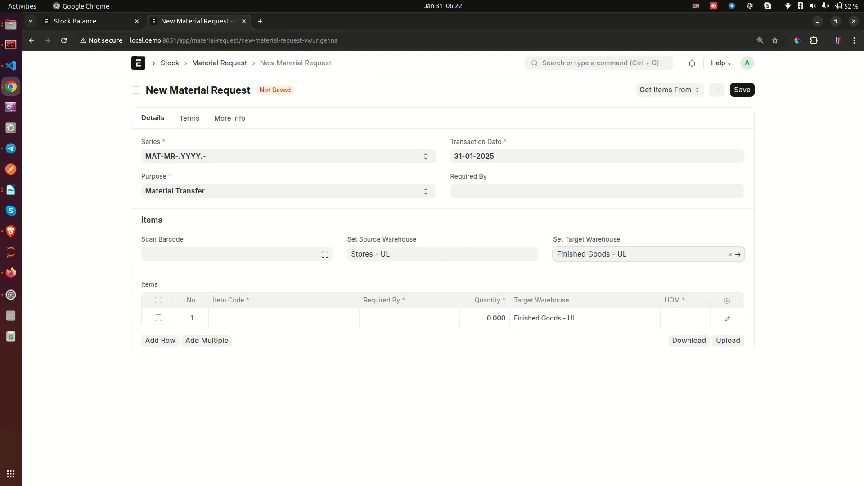
Fill the request's first item row with item 123456789, OnePlus 10T (Black), required by today, 31-01-2025, with quantity 5.
click(259, 315)
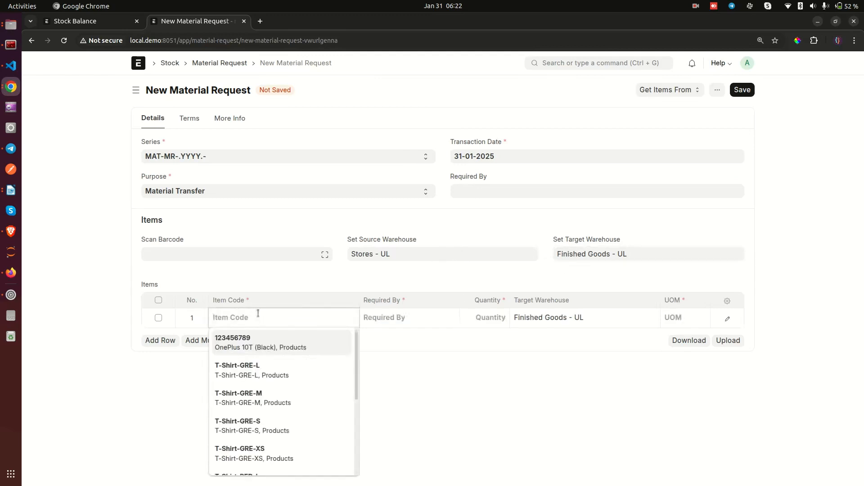
click(260, 343)
click(407, 319)
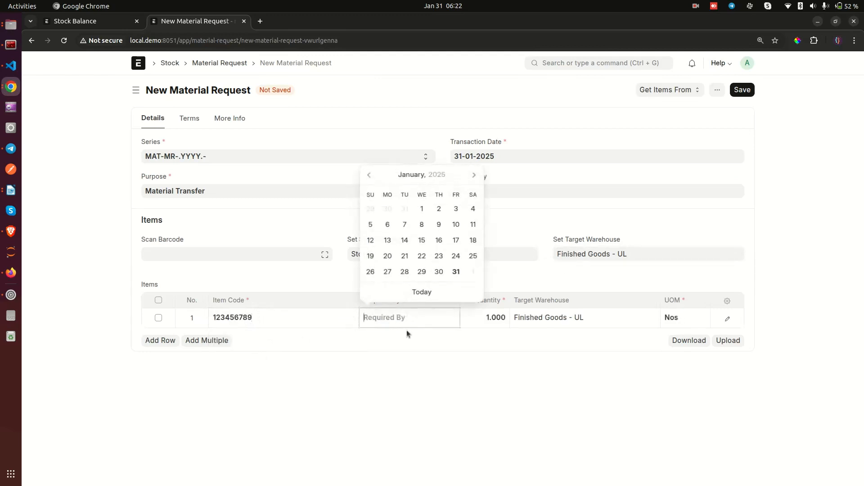
click(429, 295)
click(488, 317)
text(5)
click(469, 374)
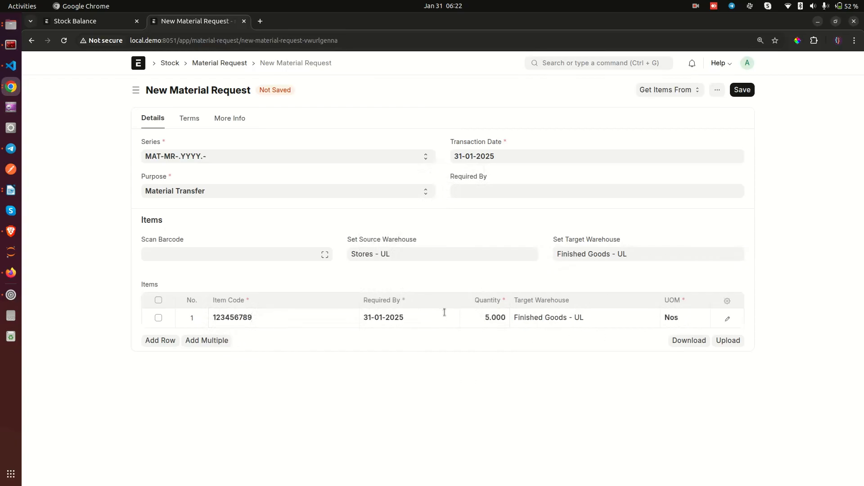
Save and submit the material transfer request and look at which documents can be created from it.
click(743, 91)
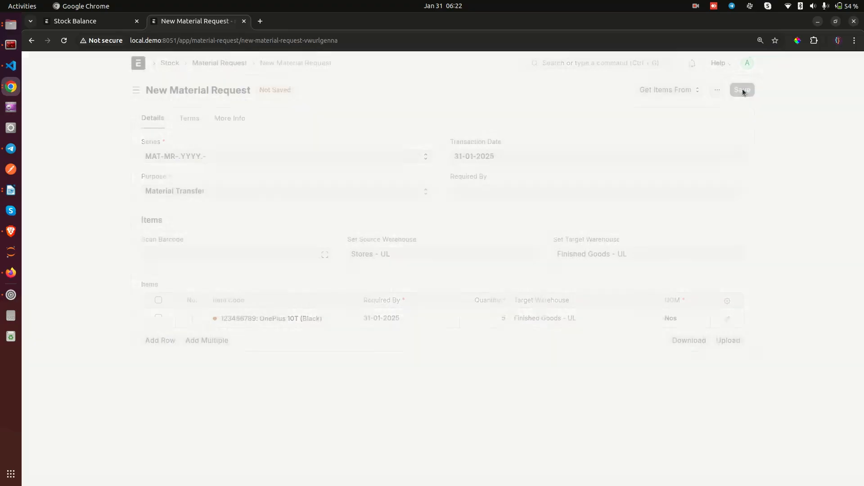
click(739, 90)
click(558, 144)
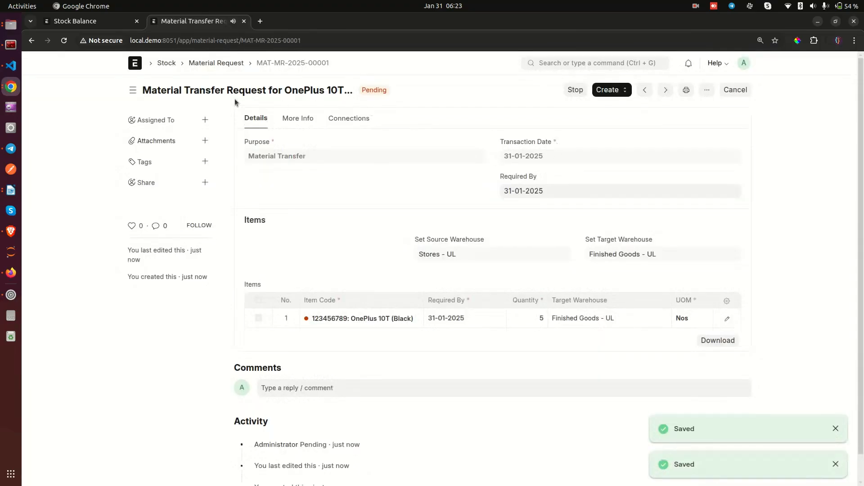
click(614, 90)
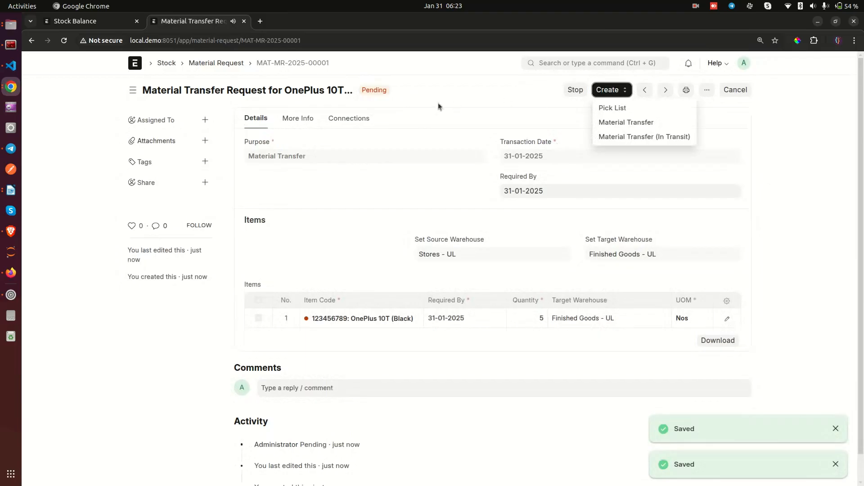
click(424, 97)
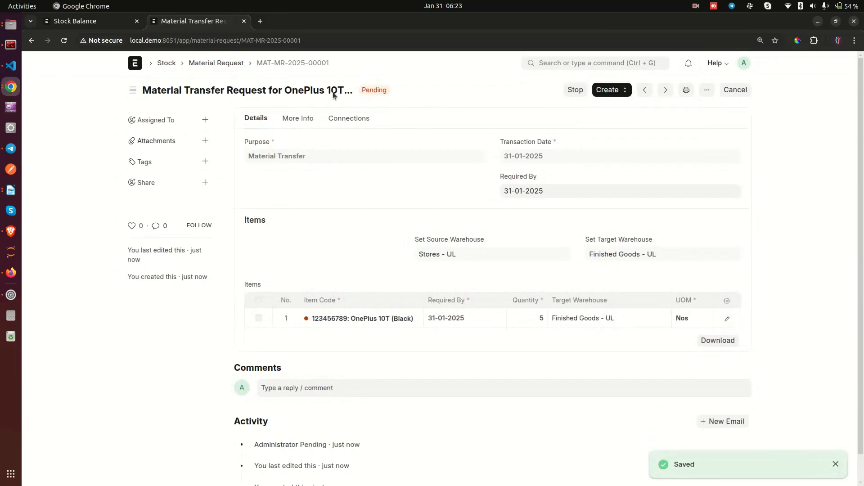
Rebuild the Stock Balance report to check whether submitting the material request affects the warehouse quantities.
click(90, 22)
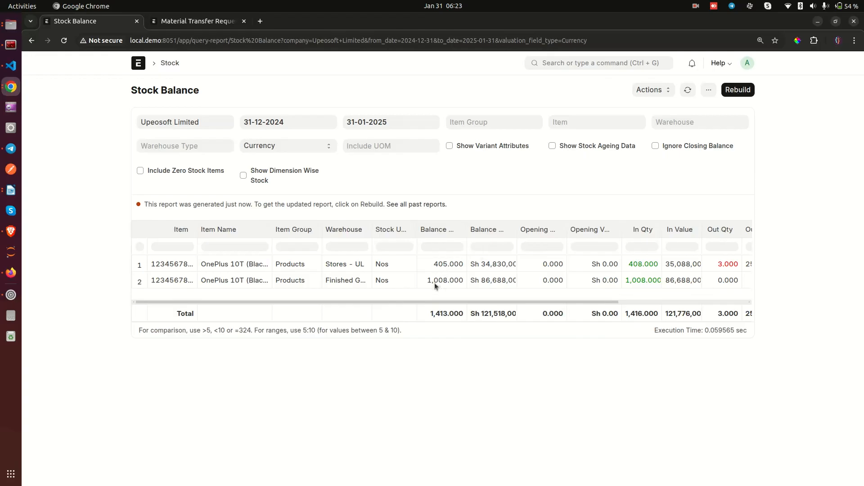
click(736, 91)
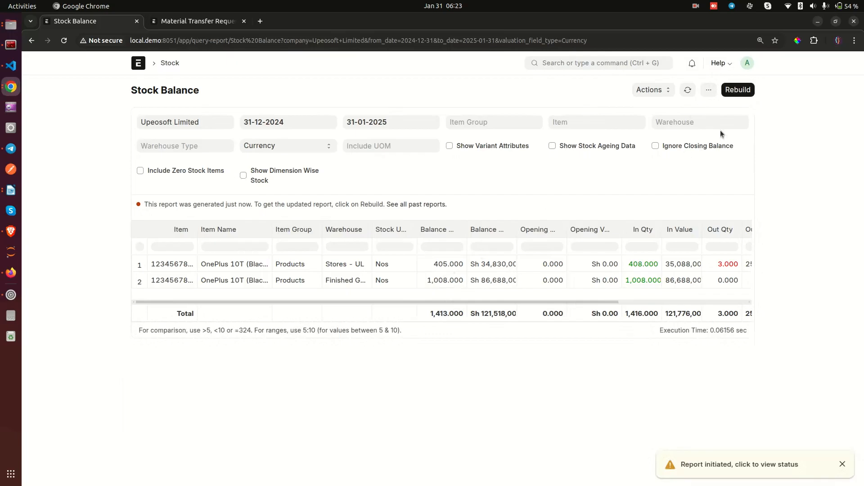
click(734, 93)
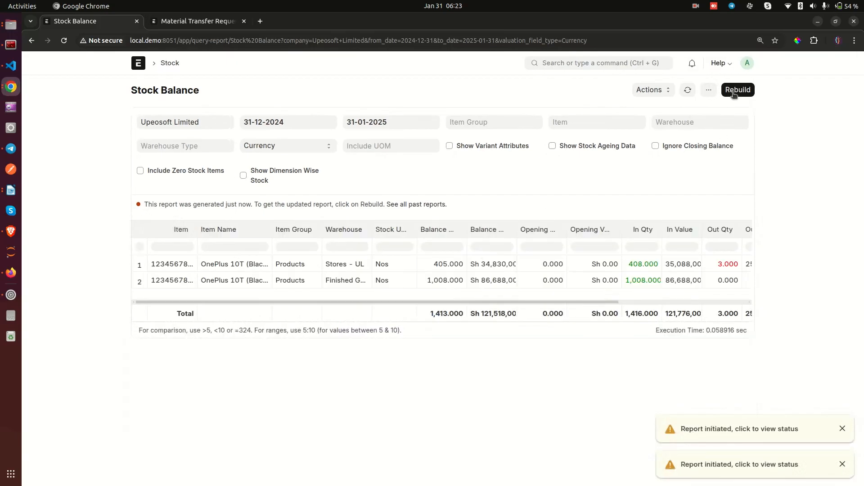
Create a pick list from the submitted material request, then save and submit it.
click(189, 23)
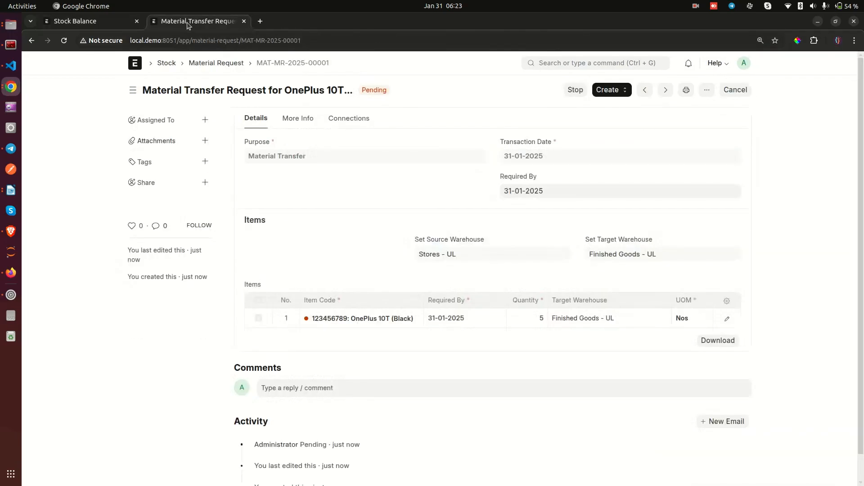
click(613, 90)
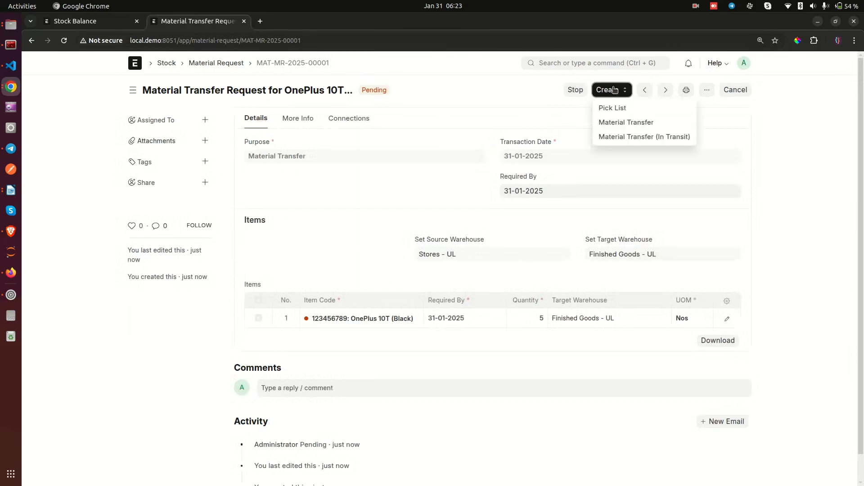
click(603, 108)
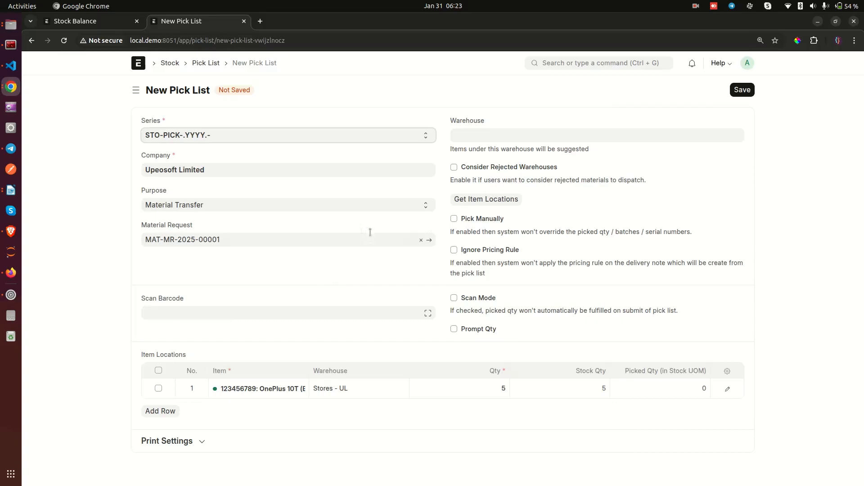
click(745, 91)
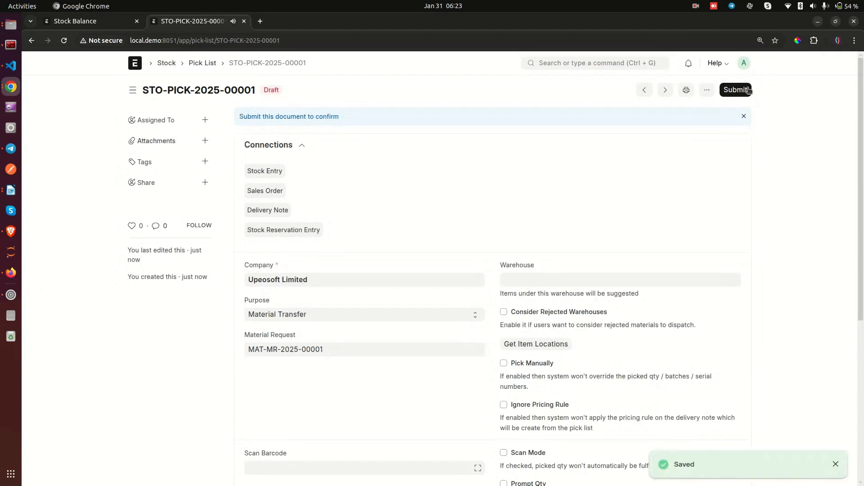
click(747, 90)
click(563, 140)
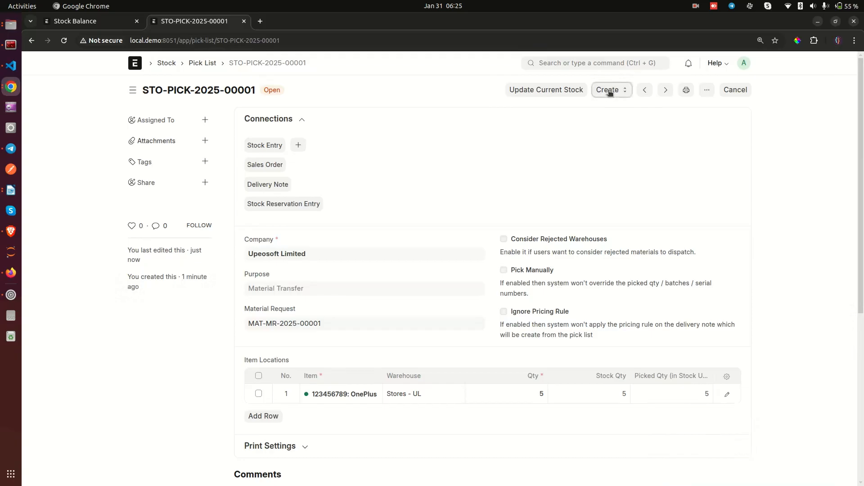
Review the submitted pick list, create a stock entry from it and check the entry's transfer details.
click(610, 91)
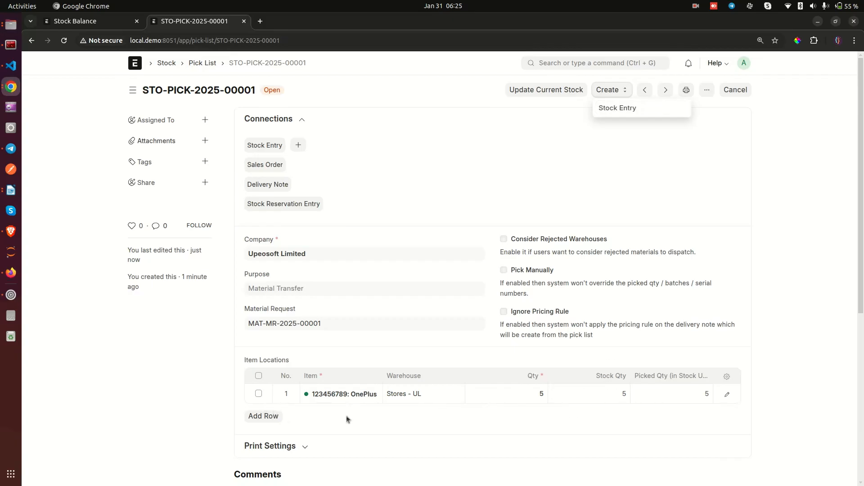
scroll(335, 269, down, 5)
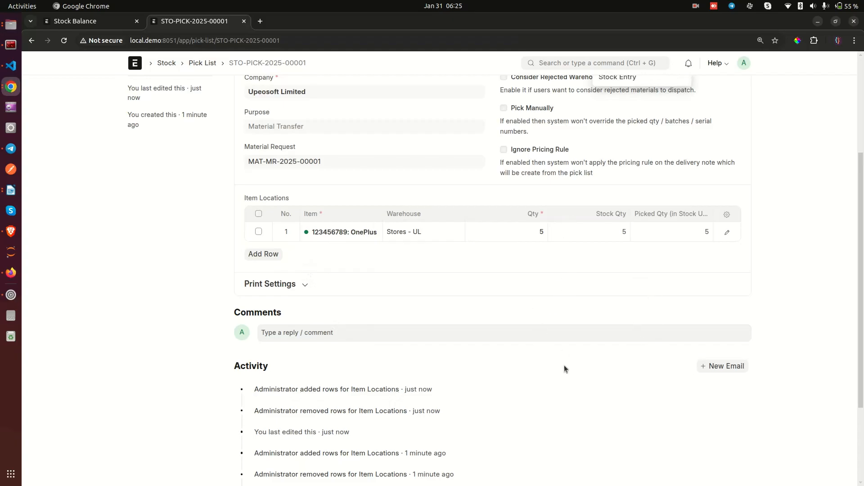
scroll(566, 363, up, 5)
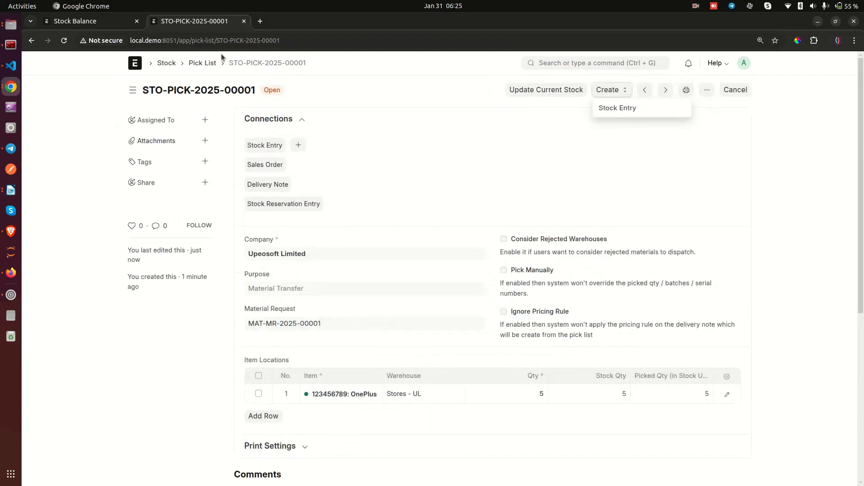
click(427, 93)
click(604, 90)
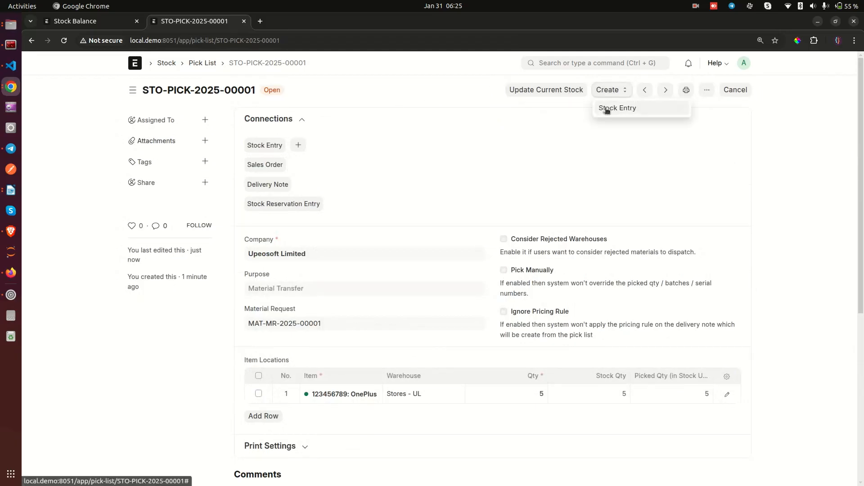
click(624, 108)
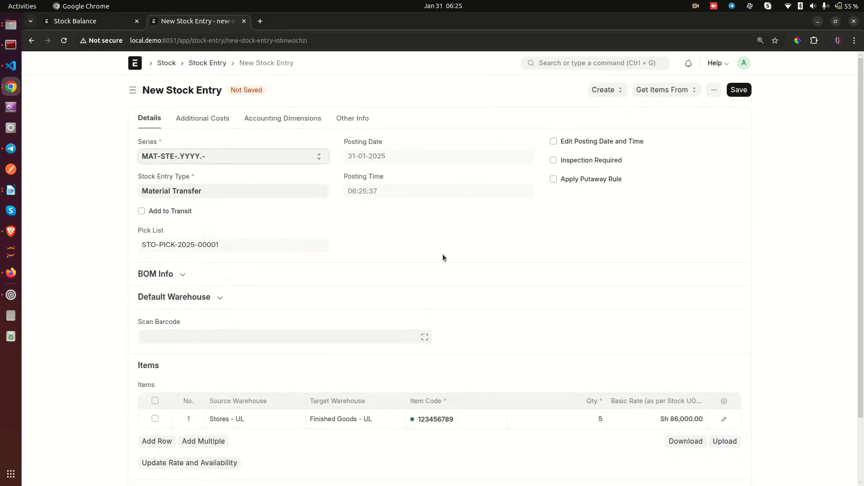
scroll(442, 254, down, 3)
scroll(658, 327, up, 3)
Save and submit the Material Transfer stock entry for 5 units from Stores - UL to Finished Goods - UL.
click(736, 88)
click(735, 90)
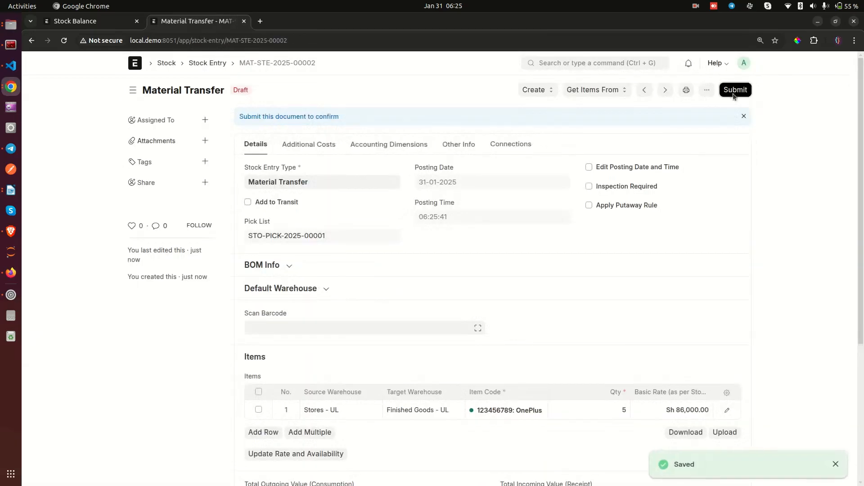
click(562, 142)
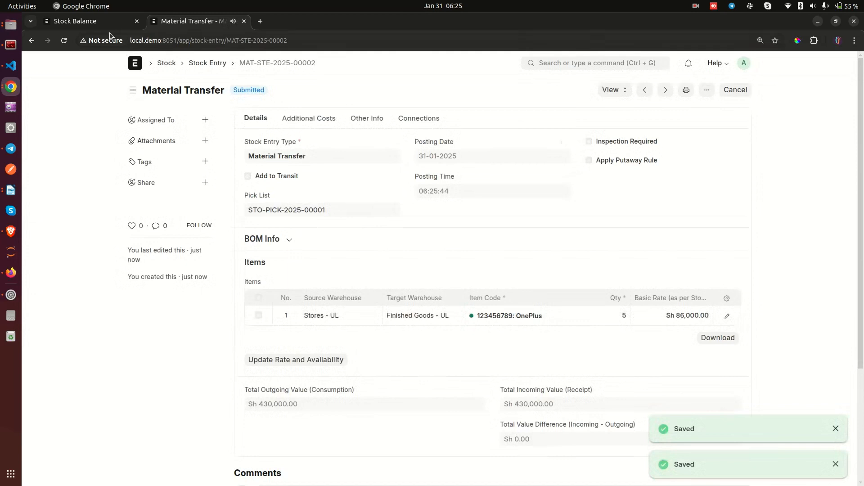
Rebuild the Stock Balance report and compare the Stores - UL and Finished Goods - UL quantities following the submitted transfer.
click(100, 22)
click(736, 90)
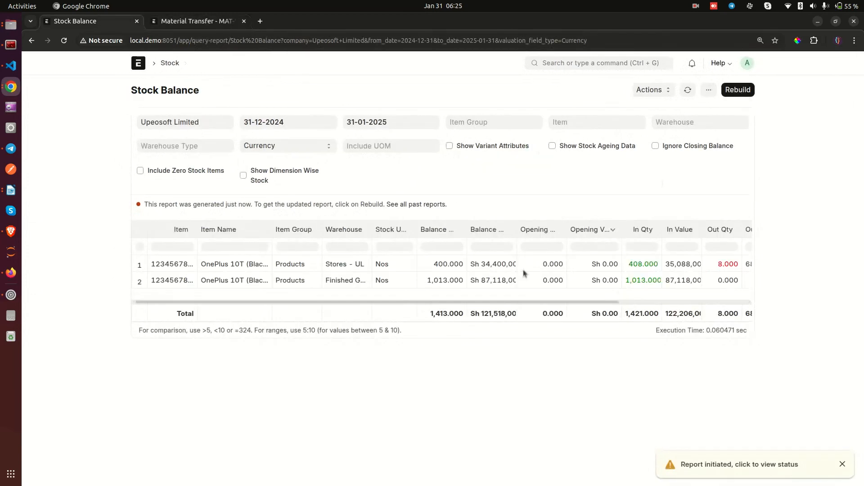